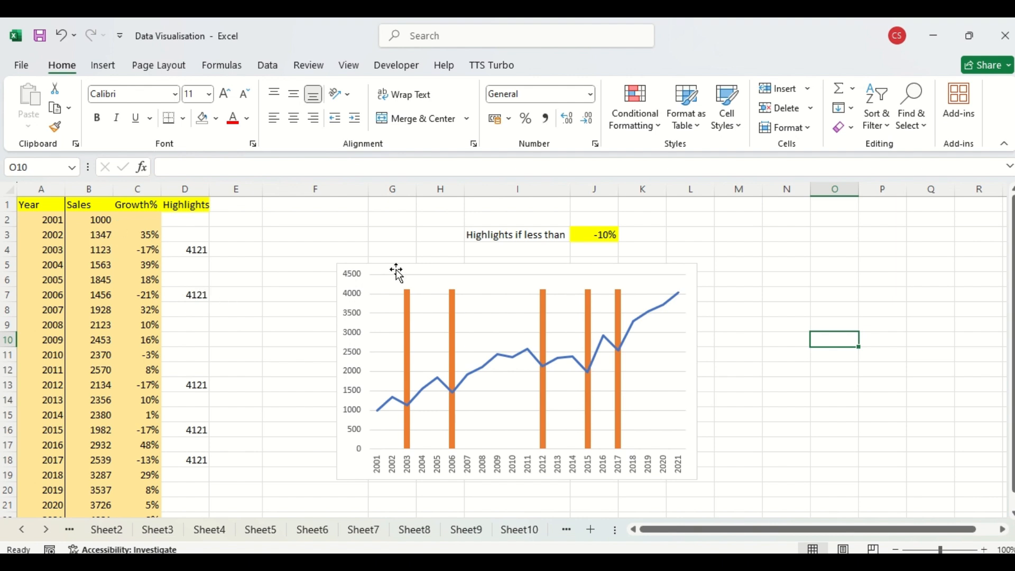
Examine the highlight threshold in J3, the Growth% and Highlights columns, and the growth formula in C3 with its source sales cells
left_click(595, 234)
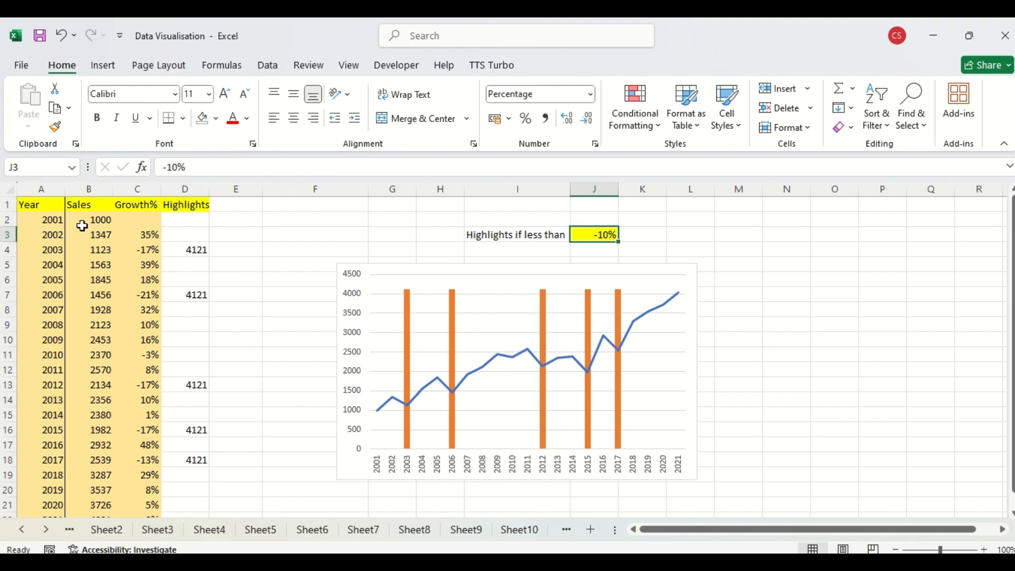
left_click(147, 208)
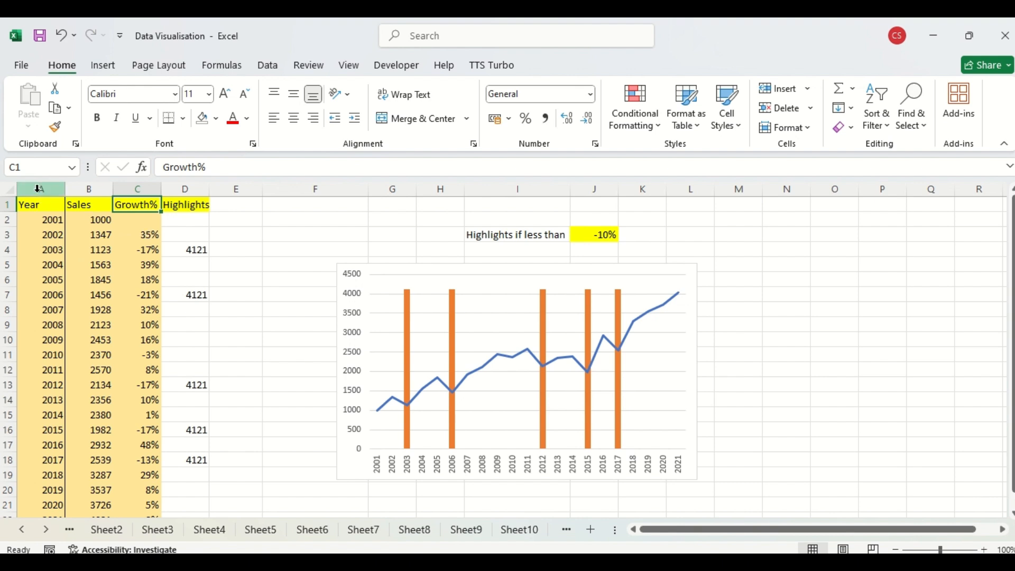
left_click(139, 189)
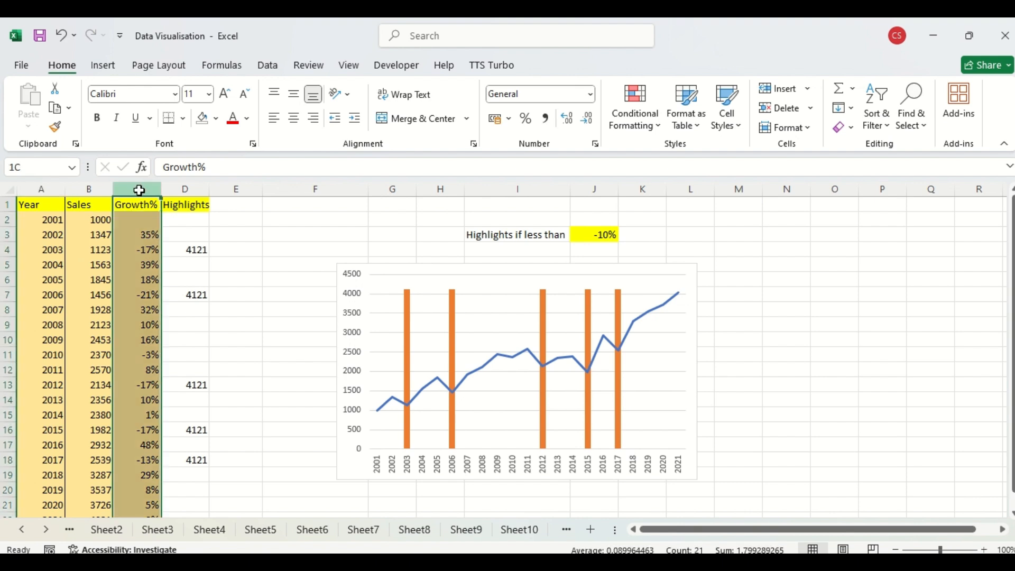
left_click(180, 191)
left_click_drag(180, 191, 235, 245)
left_click(235, 249)
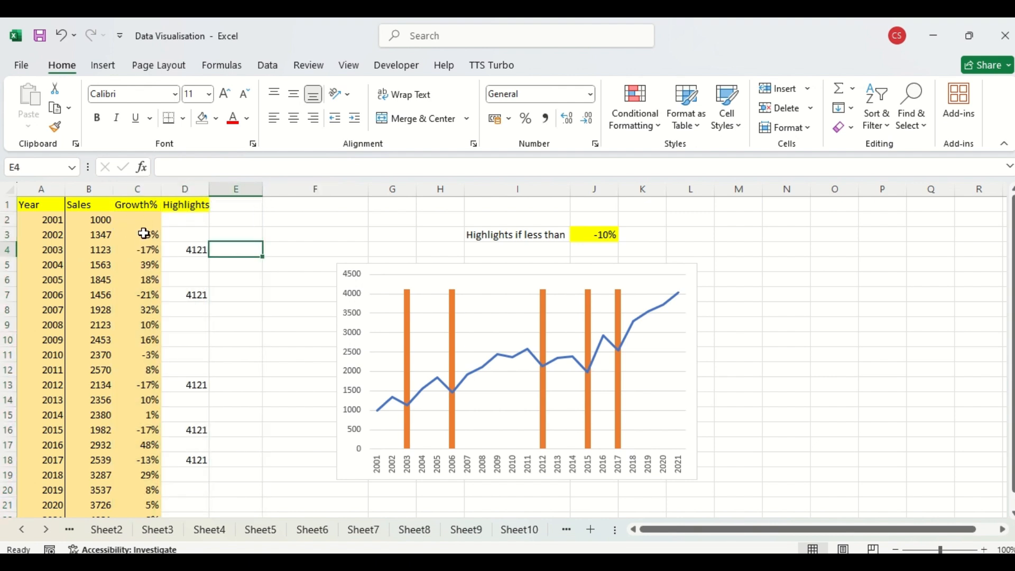
left_click(144, 234)
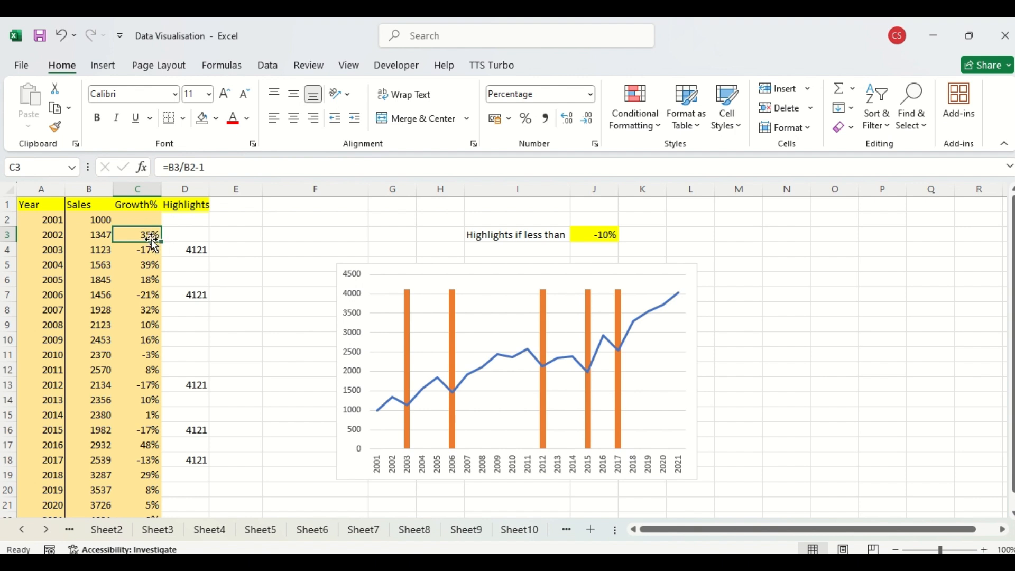
left_click(106, 237)
left_click(101, 220)
left_click(143, 238)
Enter the growth formula =B3/B2-1 in cell E3 and format the result as a percentage
left_click(234, 237)
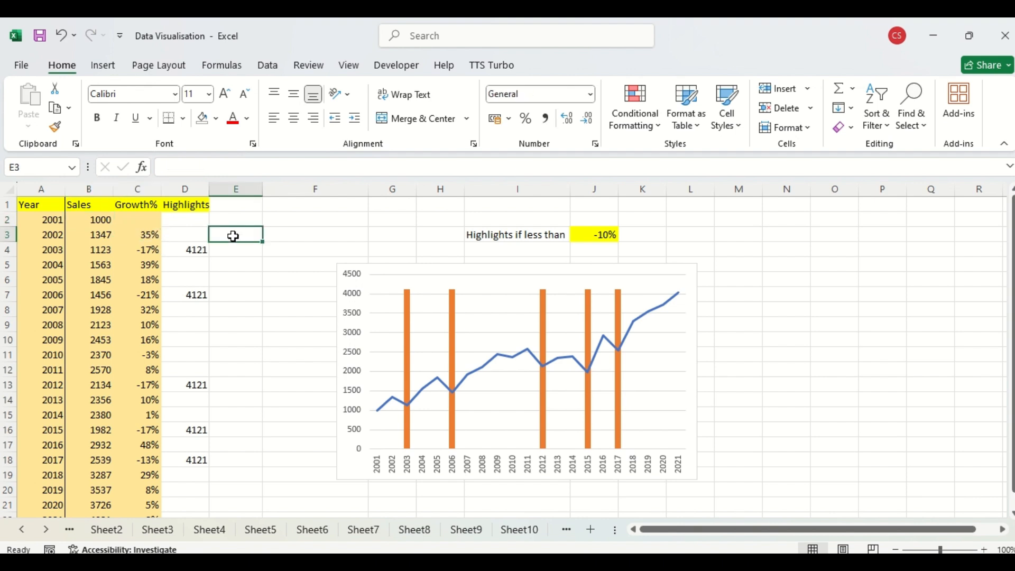
type("=")
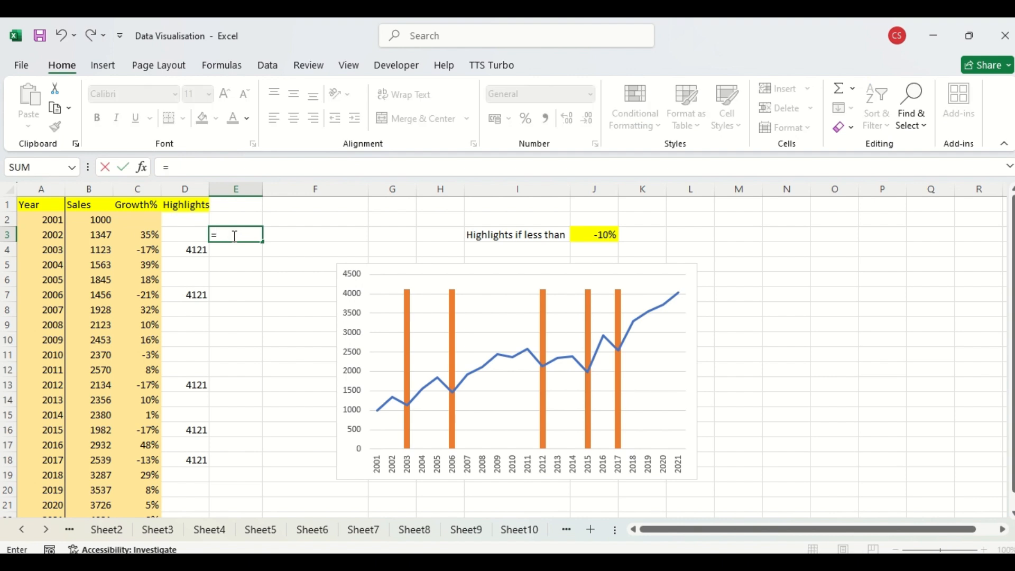
left_click(100, 236)
type("/")
left_click(98, 220)
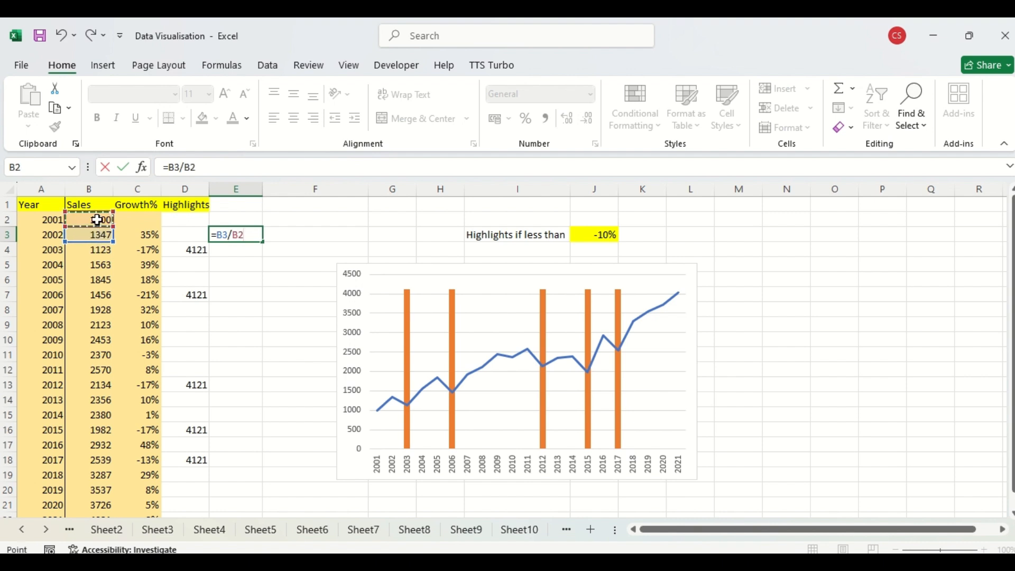
type("-1")
key("Return")
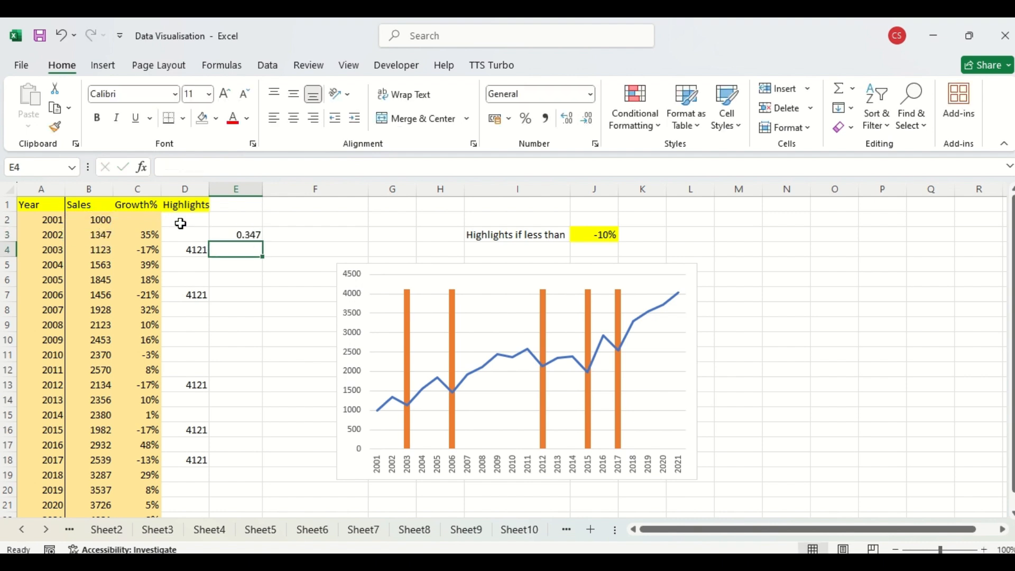
left_click(233, 236)
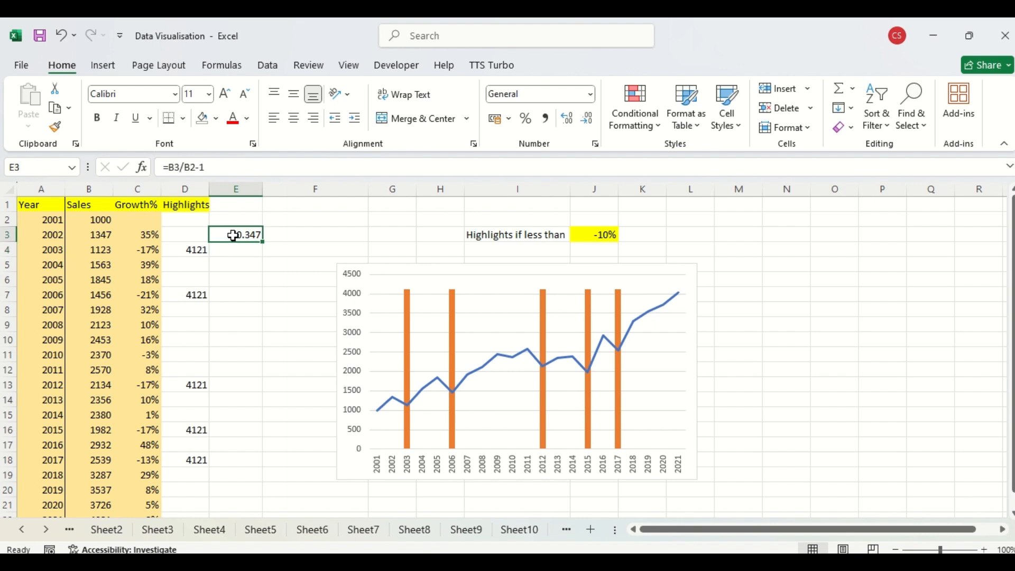
left_click(526, 120)
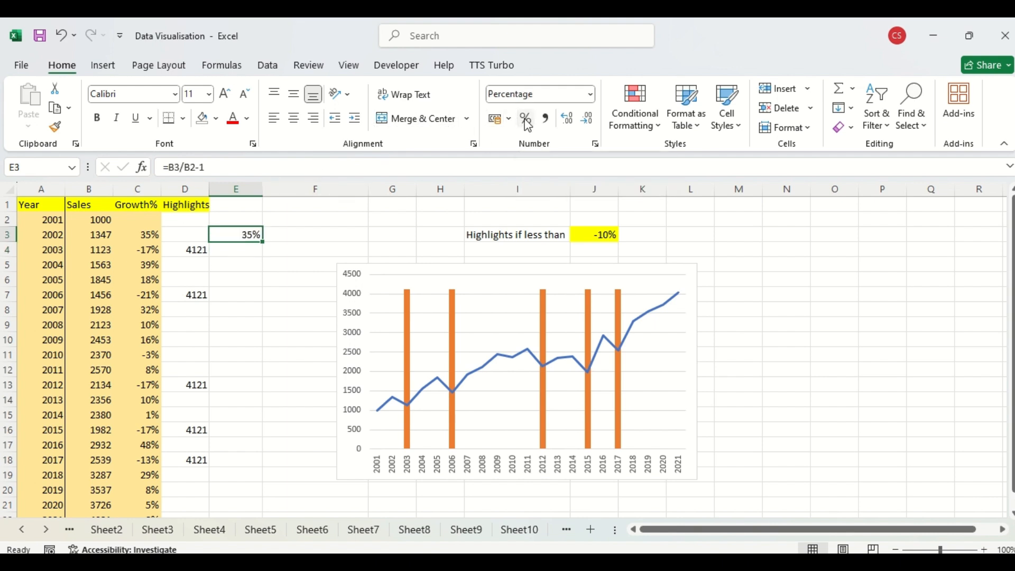
Fill the E3 growth formula down the column to the end of the data and clear those filled cells
double_click(264, 241)
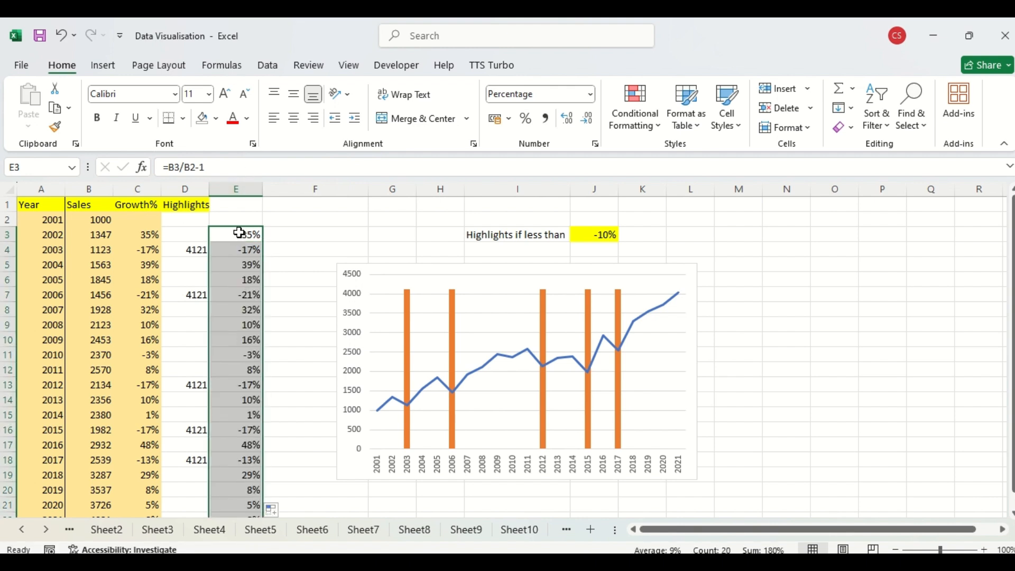
key("Delete")
left_click(284, 234)
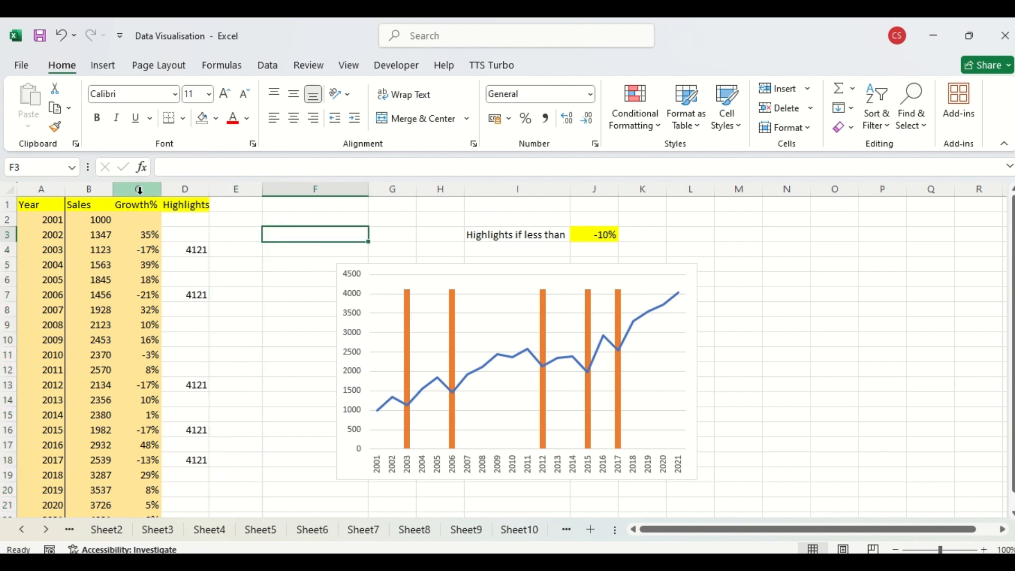
Examine the Highlights formulas in D3 and D4 alongside the growth formula in C3
left_click(192, 233)
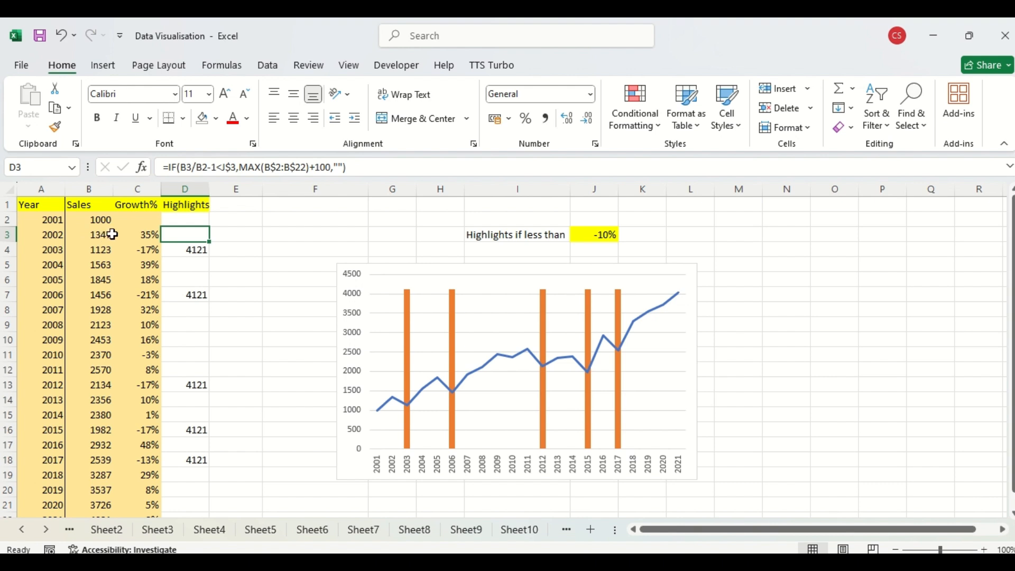
left_click(198, 252)
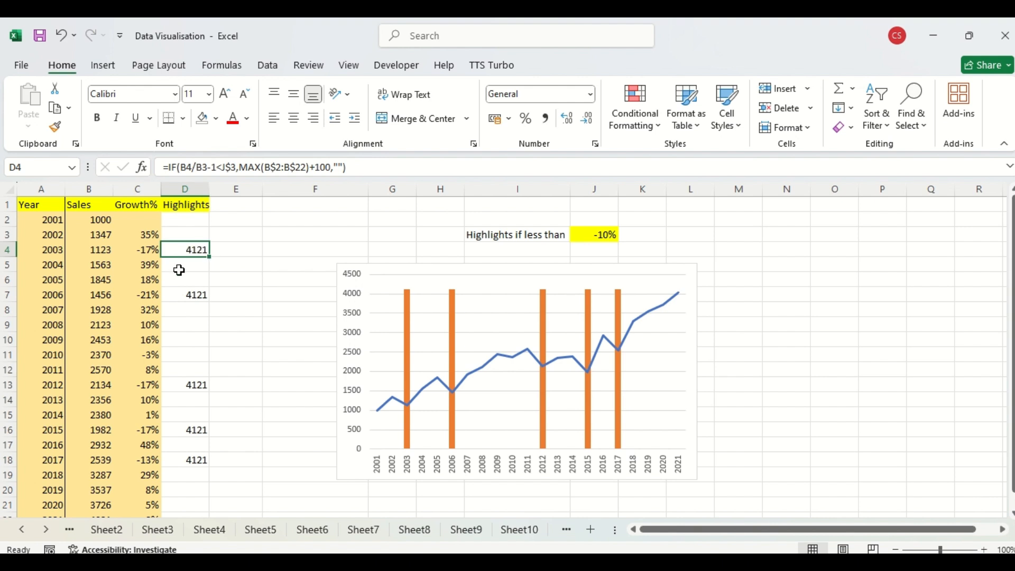
left_click(140, 235)
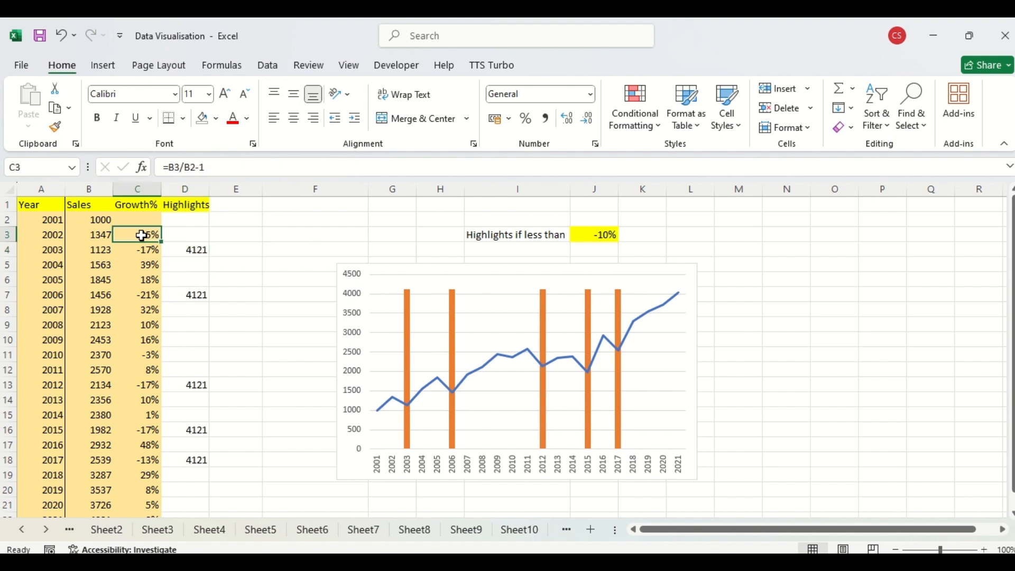
left_click(195, 239)
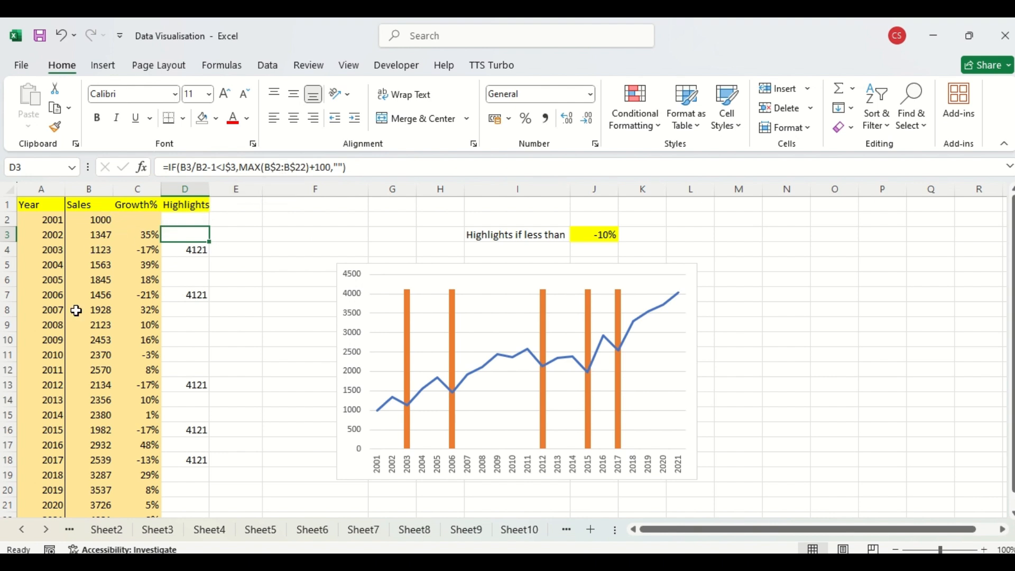
Review the Sales column down to the 2021 row, the Highlights heading, and the highlight bars in the chart
left_click(98, 358)
key("Down")
key("Down")
key("Down")
key("Down")
key("Down")
key("Down")
key("Down")
key("Down")
key("Down")
key("Down")
key("Down")
key("Down")
key("Down")
key("Down")
key("Down")
key("Down")
key("Down")
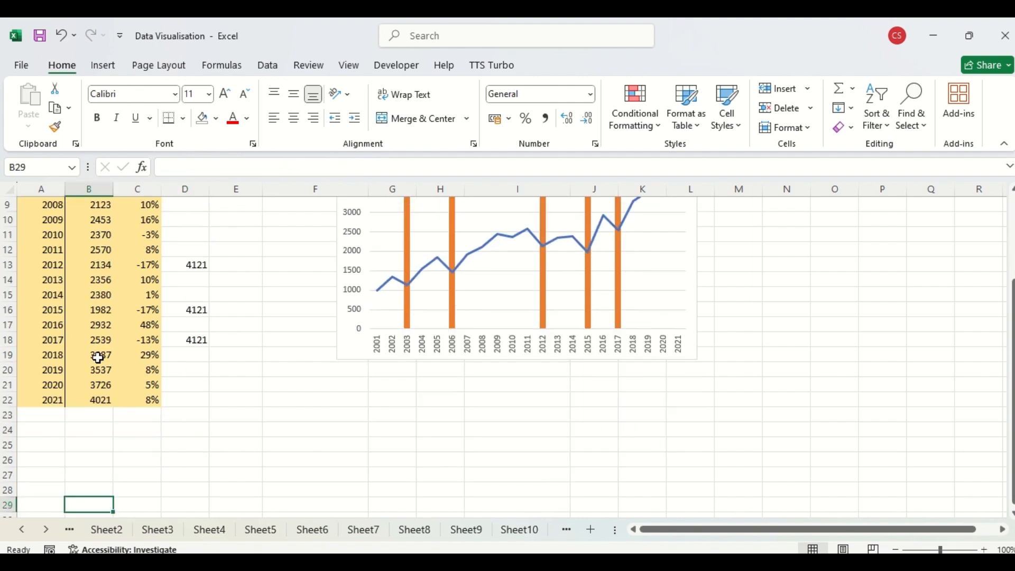
key("Up")
key("Up")
key("Up")
key("Up")
key("Up")
key("Up")
key("Up")
key("Up")
key("Up")
key("Down")
key("Down")
key("Down")
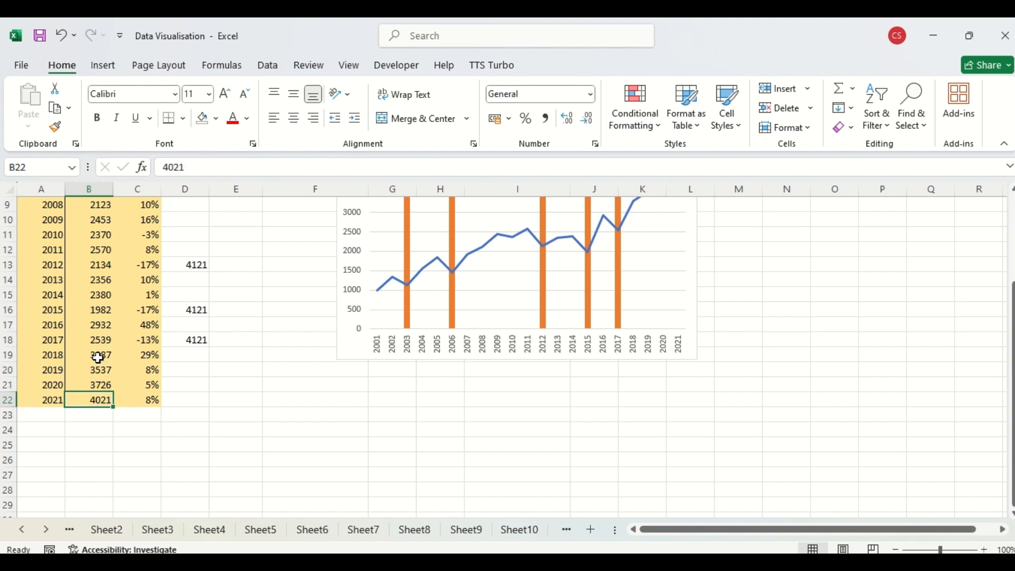
key("Up")
key("Up")
key("Up")
key("Up")
key("Up")
key("Up")
key("Up")
key("Up")
key("Up")
key("Up")
key("Up")
key("Up")
key("Up")
key("Up")
key("Up")
key("Up")
key("Up")
key("Up")
key("Up")
key("Up")
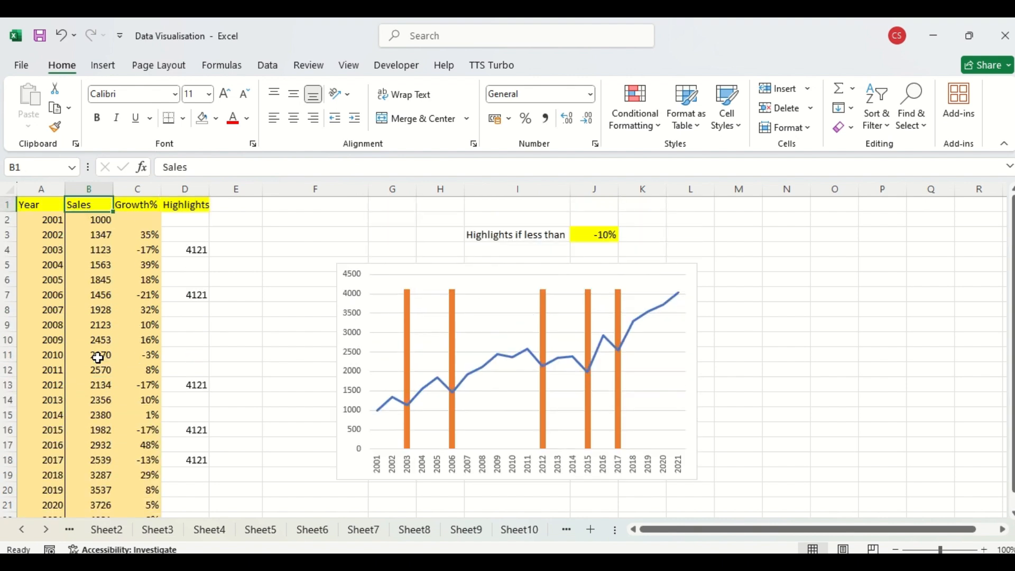
key("Right")
key("Right")
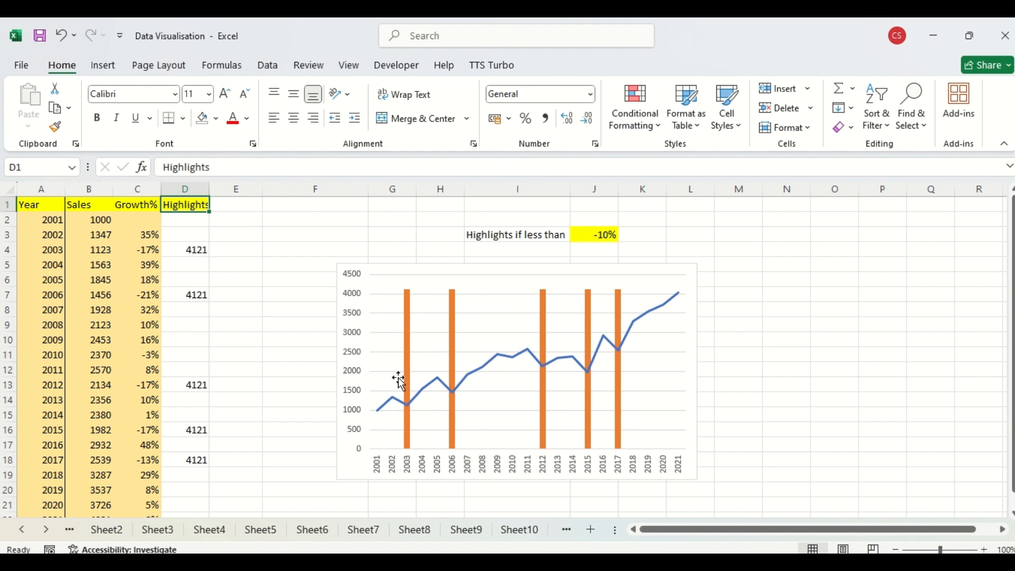
mouse_move(412, 299)
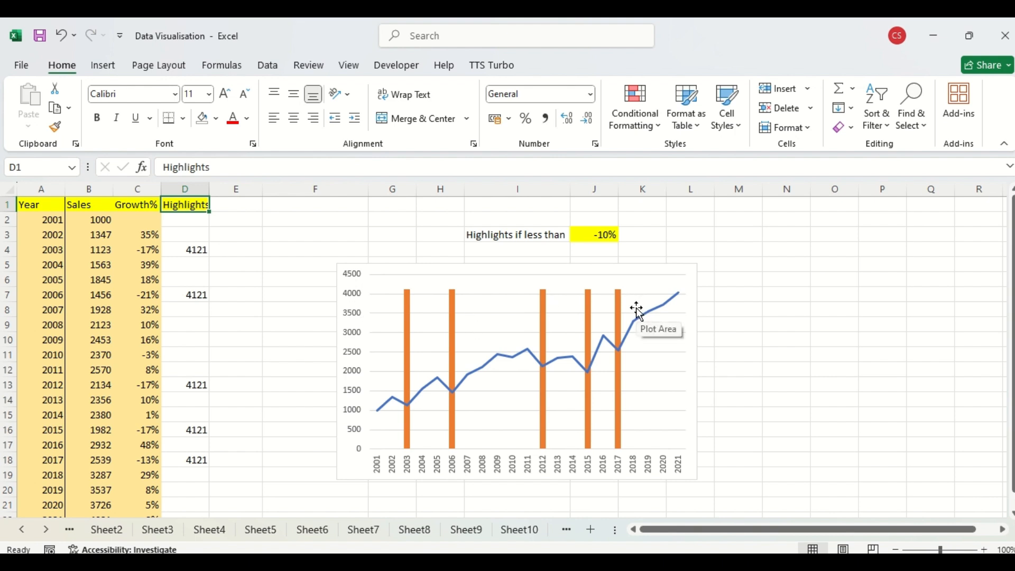
left_click(243, 251)
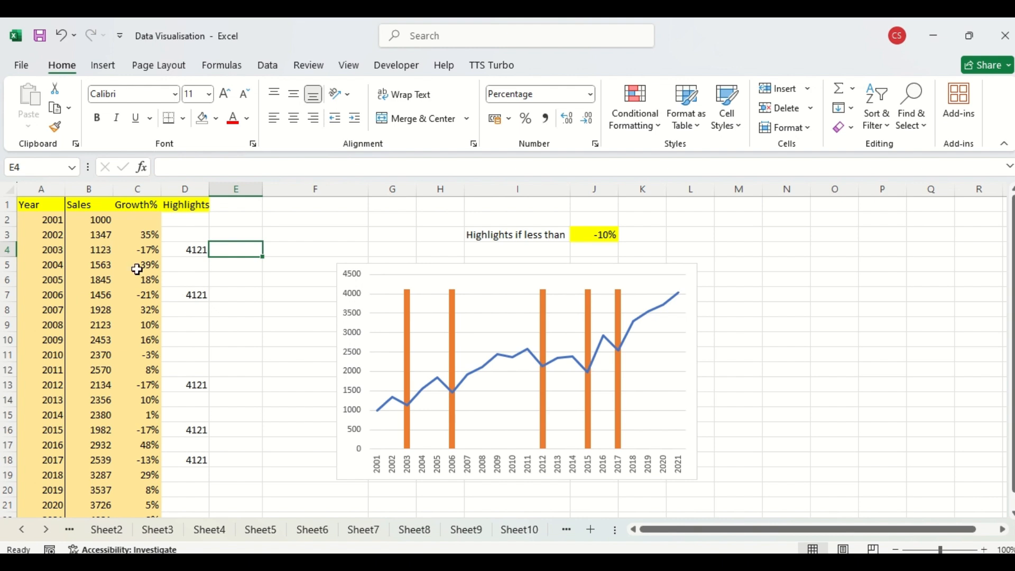
Set the "Highlights if less than" threshold in J3 to -15%
left_click(607, 236)
double_click(607, 236)
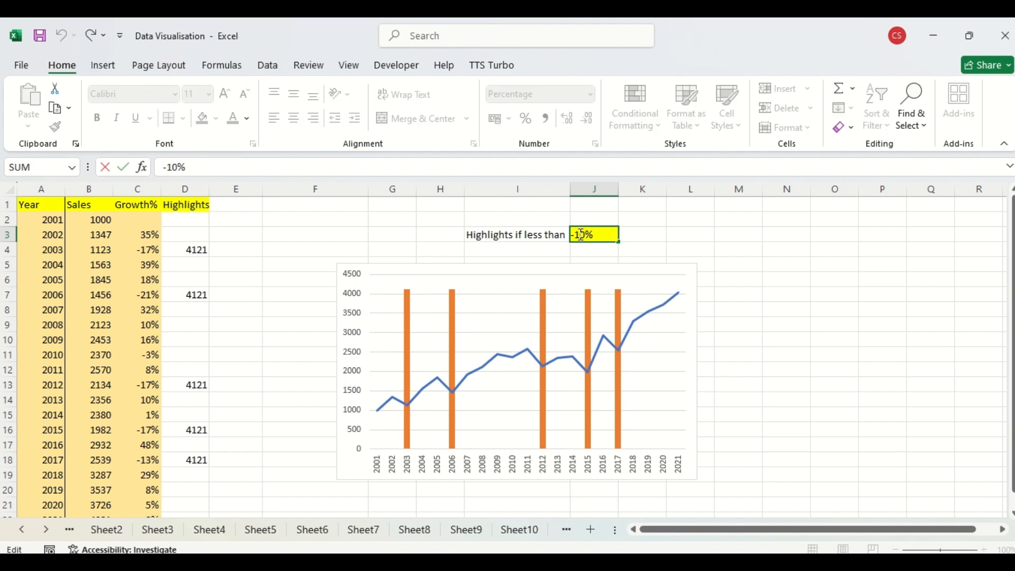
key("Delete")
type("5")
key("Return")
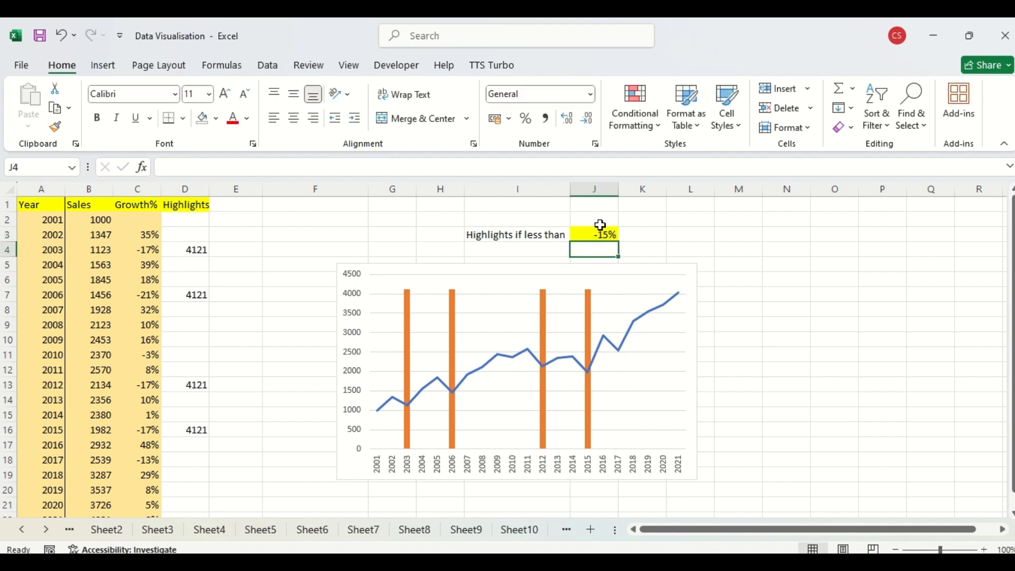
Set the "Highlights if less than" threshold in J3 to 0%
double_click(605, 233)
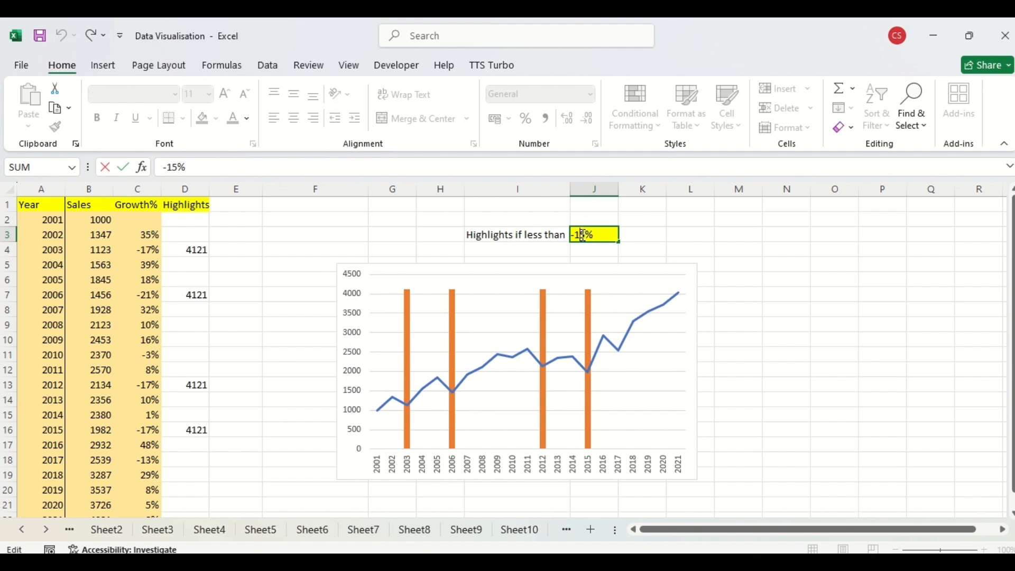
key("BackSpace")
key("BackSpace")
type("0")
key("Return")
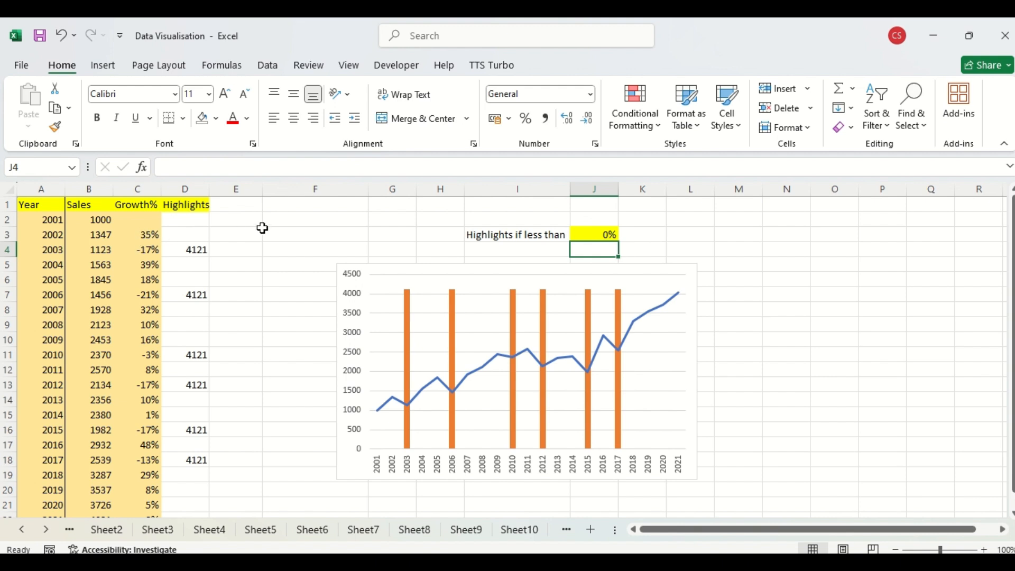
Start an IF formula in cell E3 whose logical test begins with the growth calculation B3/B2-1
left_click(226, 233)
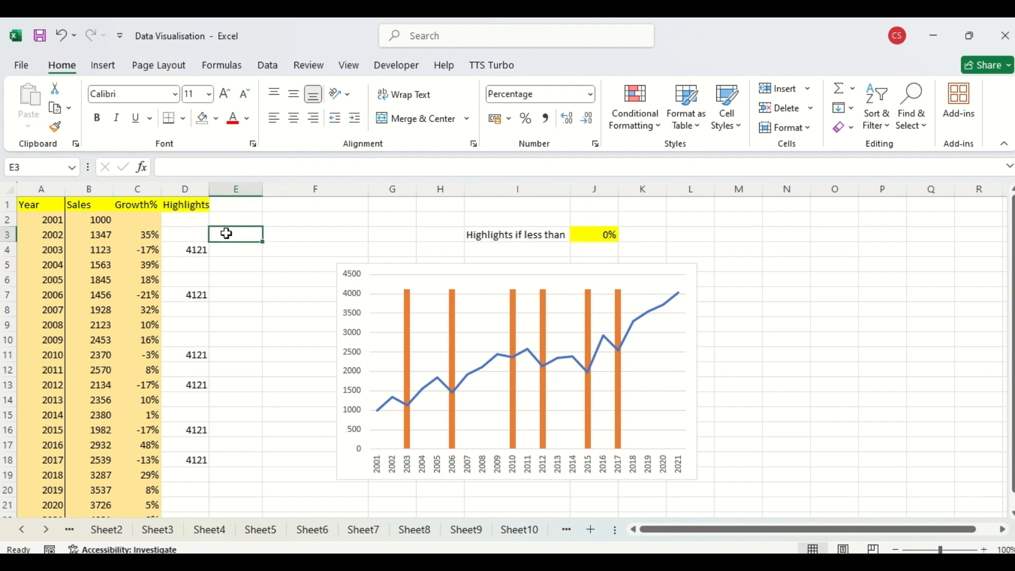
type("=")
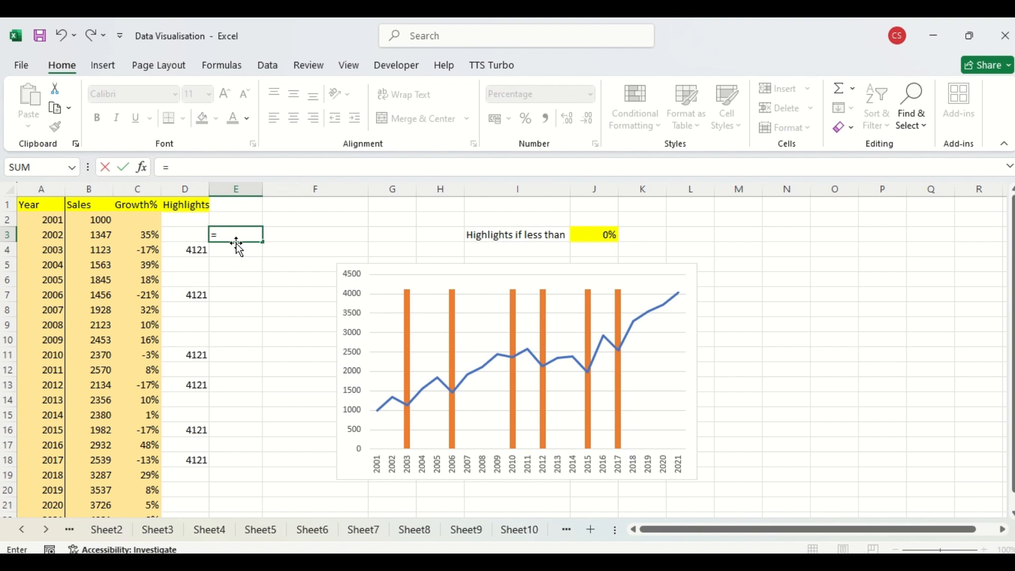
type("if")
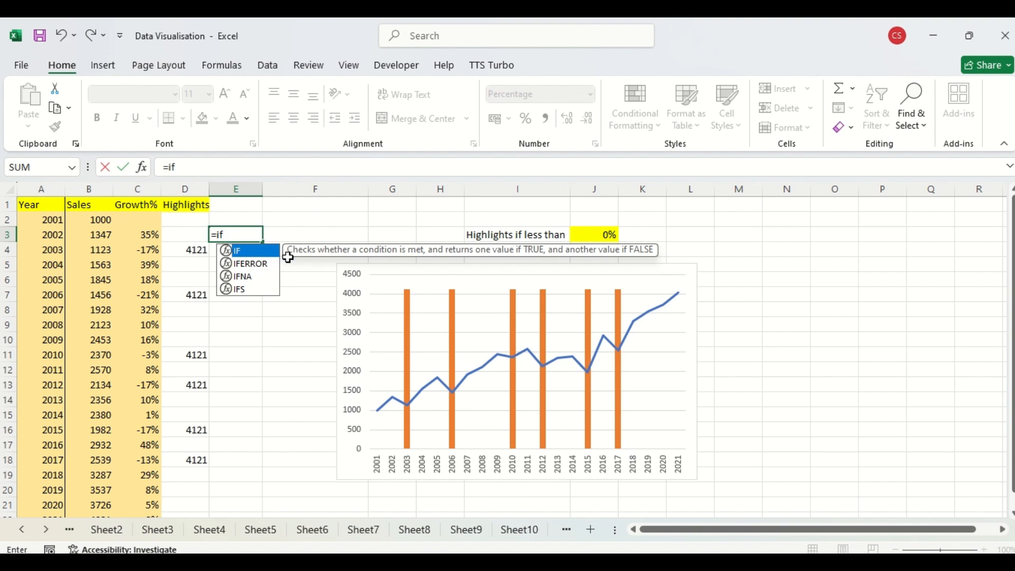
double_click(229, 252)
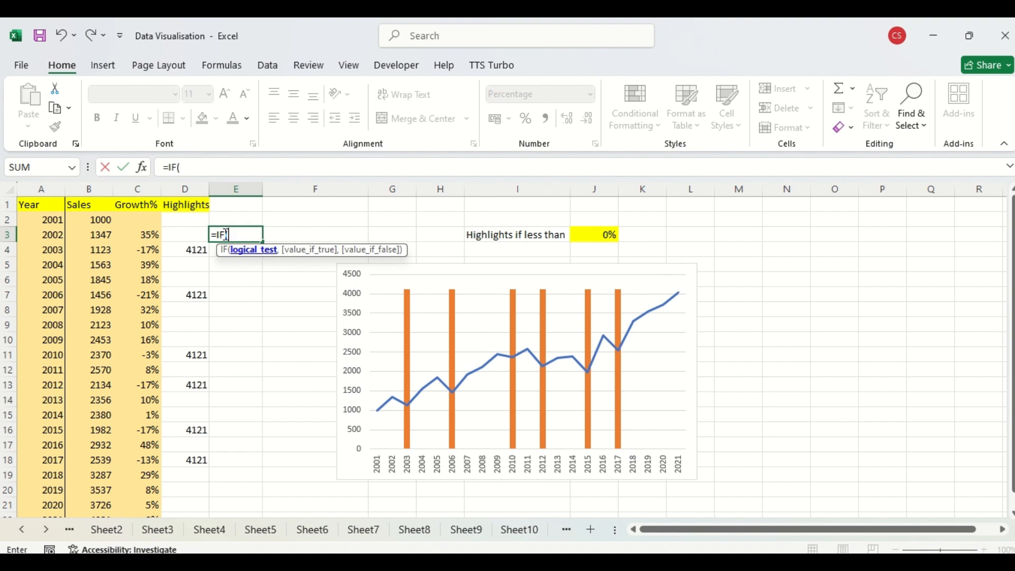
left_click(101, 236)
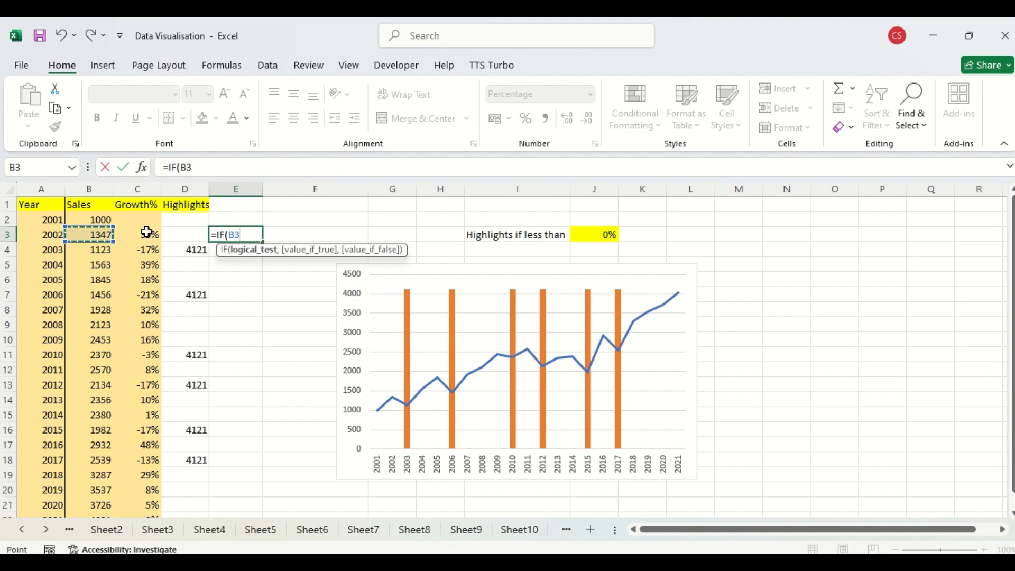
type("/")
left_click(98, 218)
type("-1")
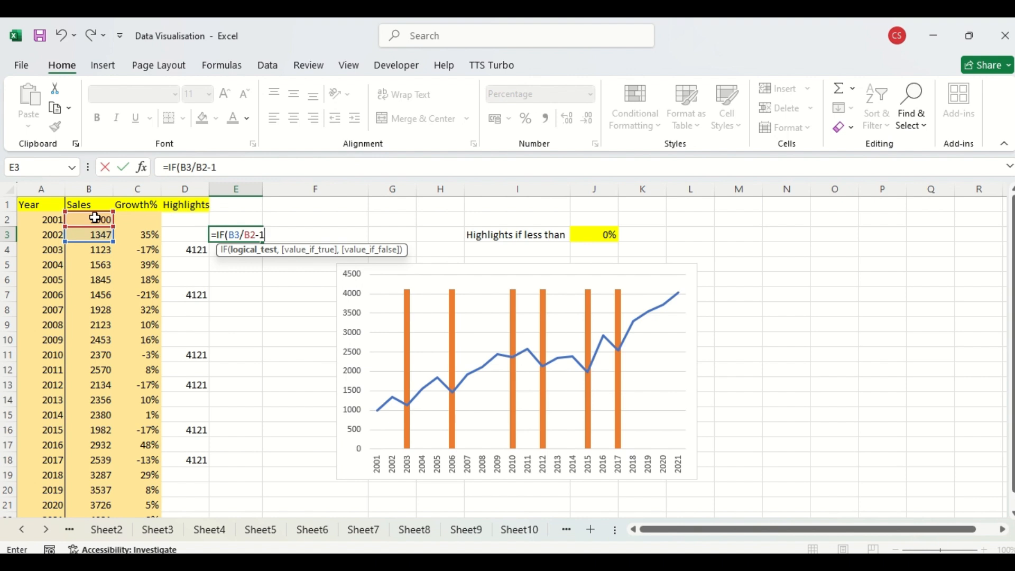
Complete the IF formula's logical test as less than the threshold cell, with its row locked as J$3
type("<")
left_click(604, 235)
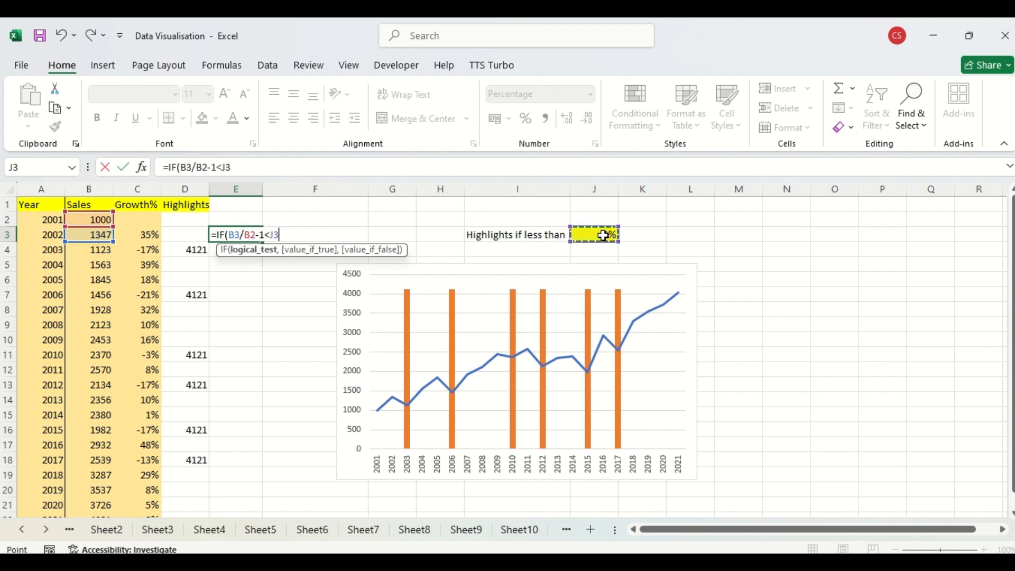
left_click(276, 233)
type("$3")
type(",")
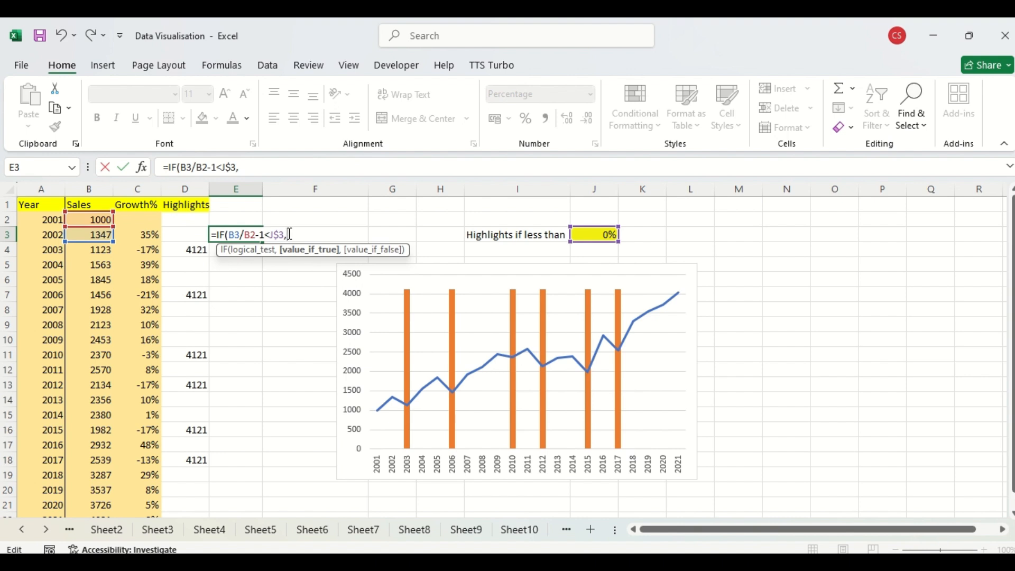
type("max")
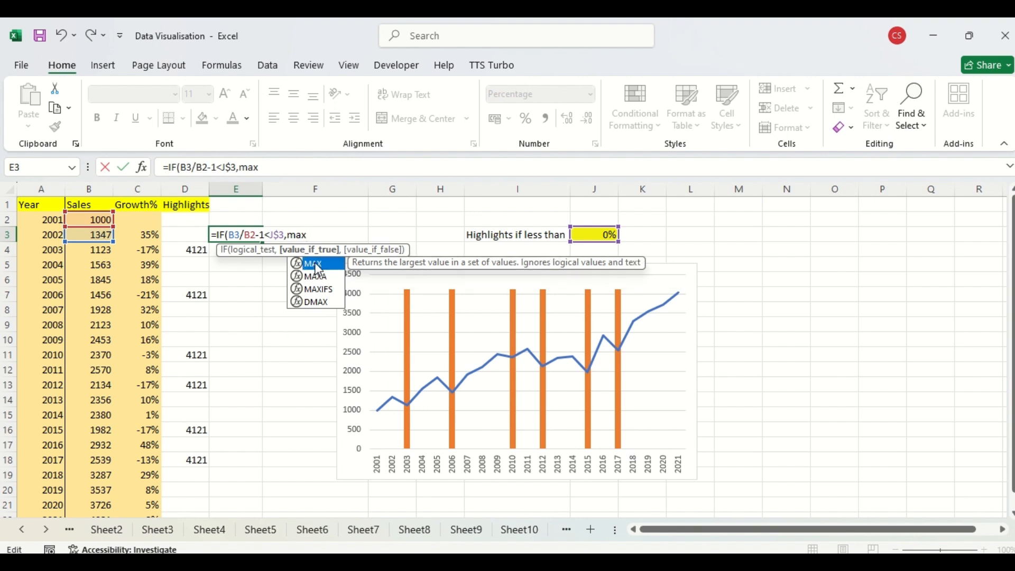
key("Return")
left_click(243, 233)
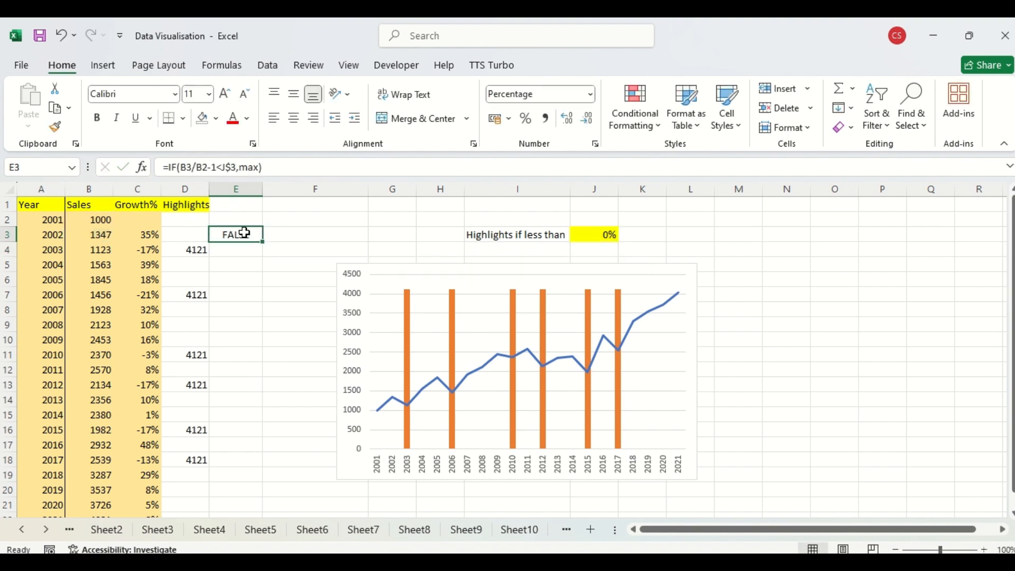
left_click(262, 167)
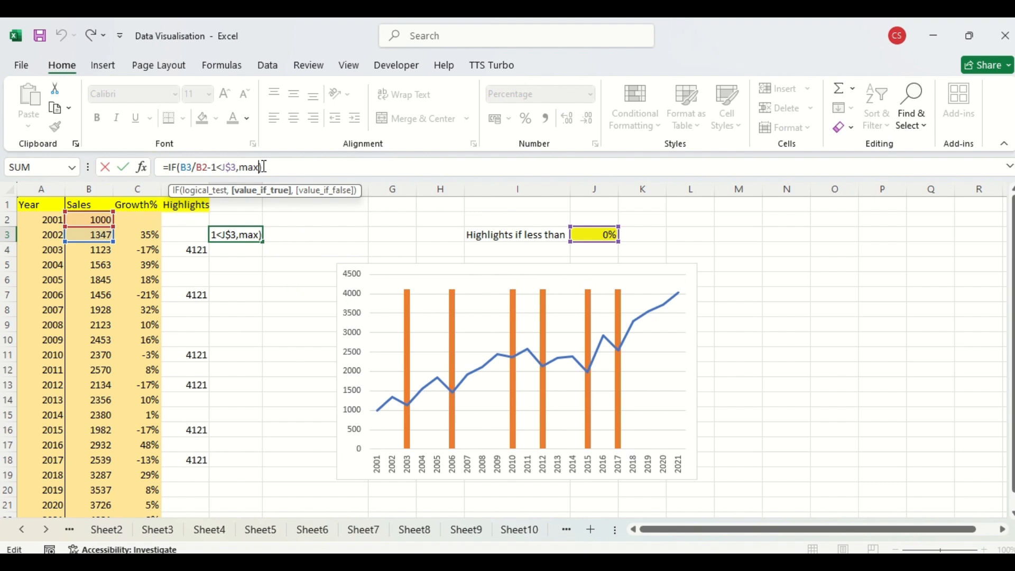
key("BackSpace")
key("BackSpace")
key("BackSpace")
key("Delete")
Use the MAX of the sales range B2:B22 as the value-if-true argument of the IF formula in E3
type("max")
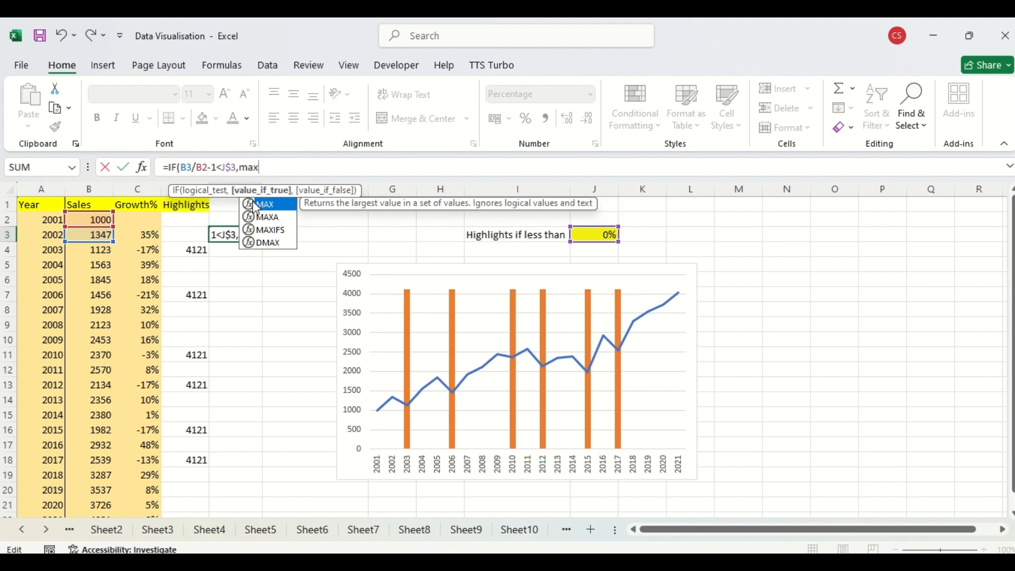
double_click(272, 204)
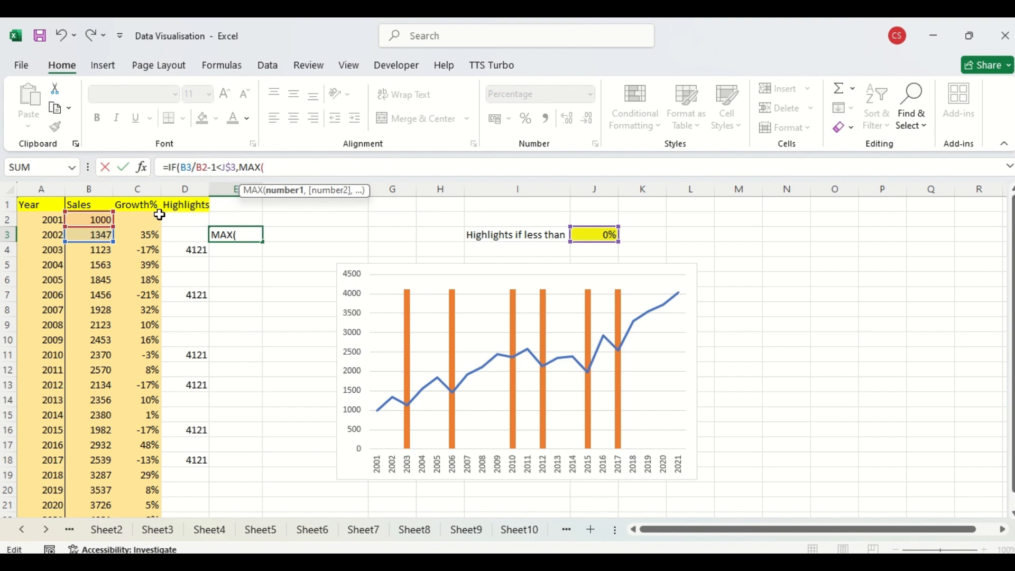
left_click(99, 218)
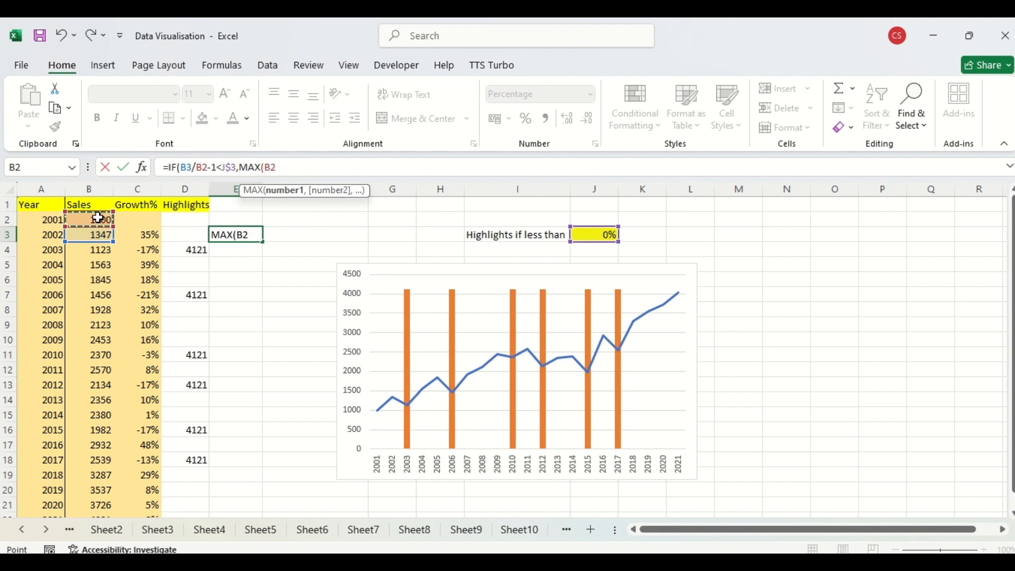
key("ctrl+shift+Down")
type(")")
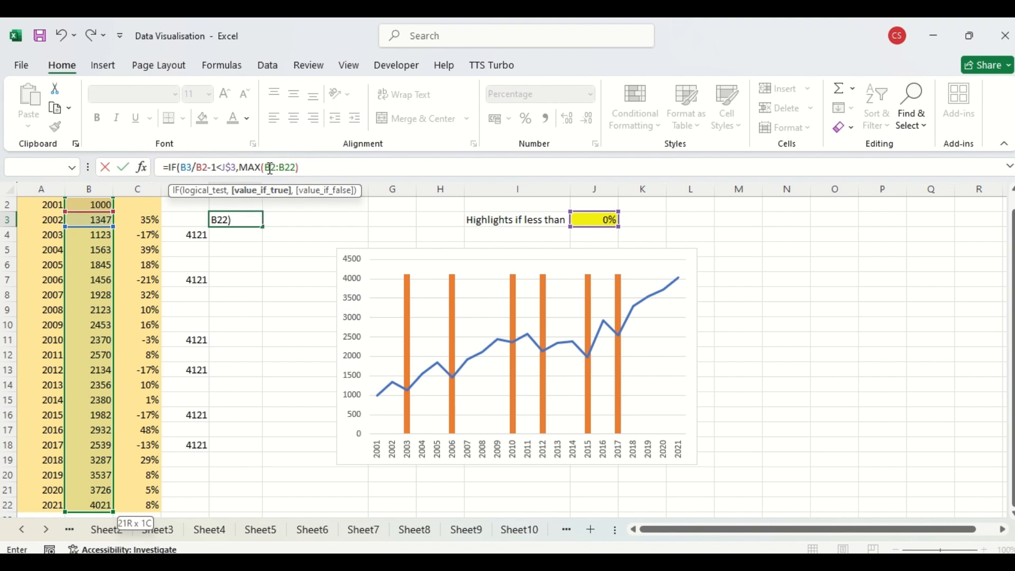
Lock the rows of the MAX range in the formula as B$2:B$22
left_click(281, 167)
type("$")
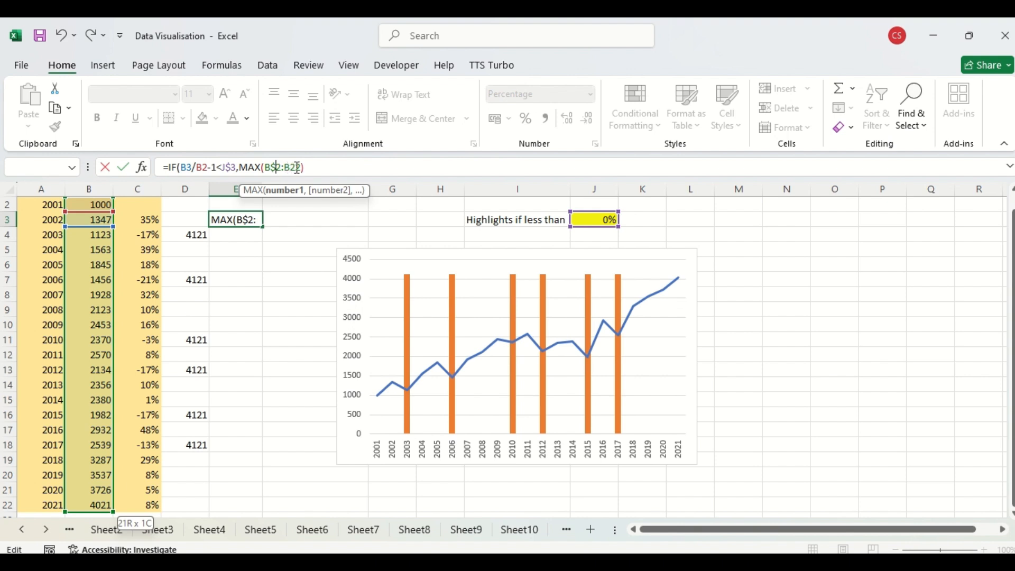
left_click(292, 167)
type("$")
key("Right")
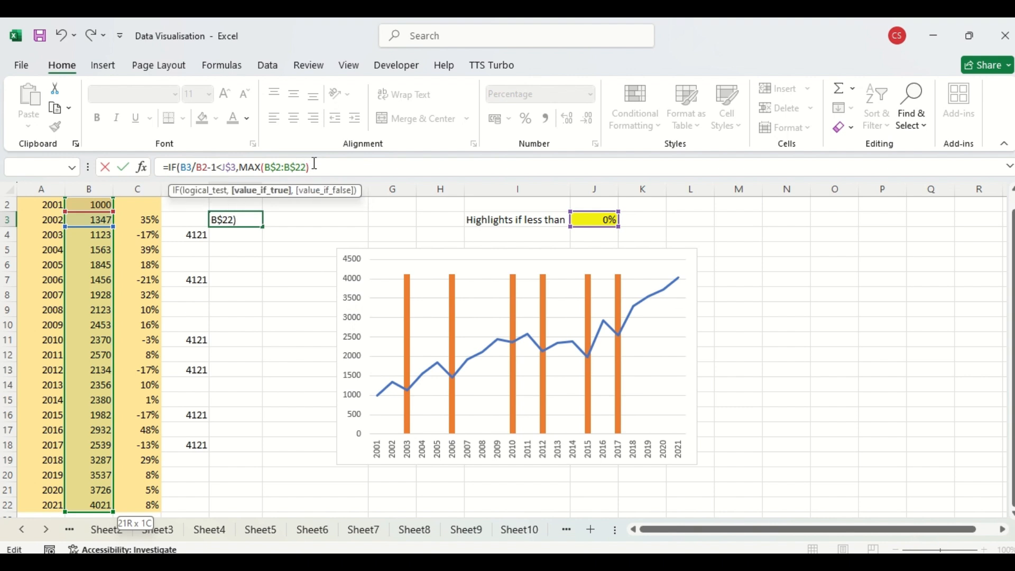
Complete the IF formula by adding 100 to the maximum and returning an empty string "" when the test is false
type("+100,")
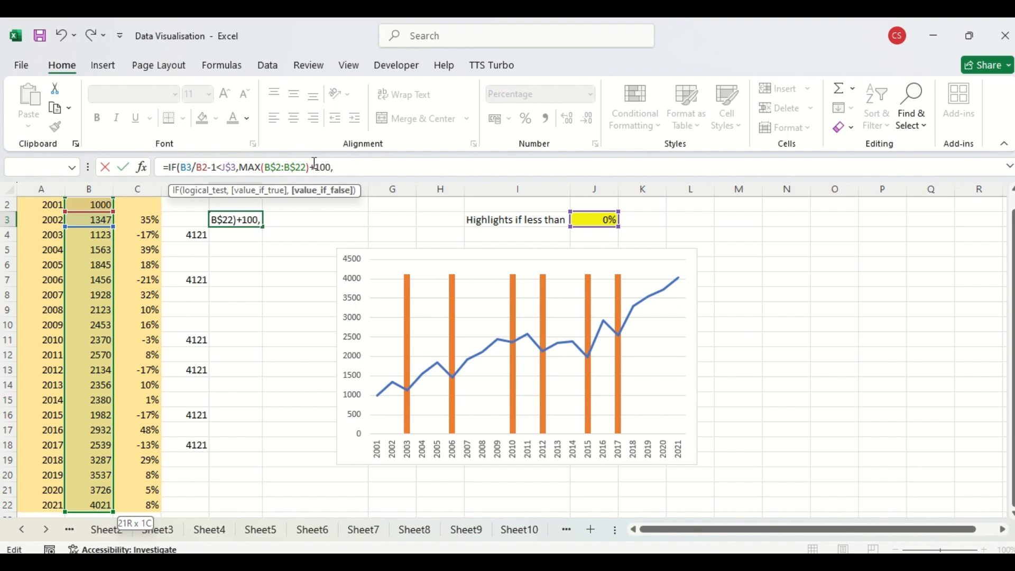
type("\"\")")
key("Return")
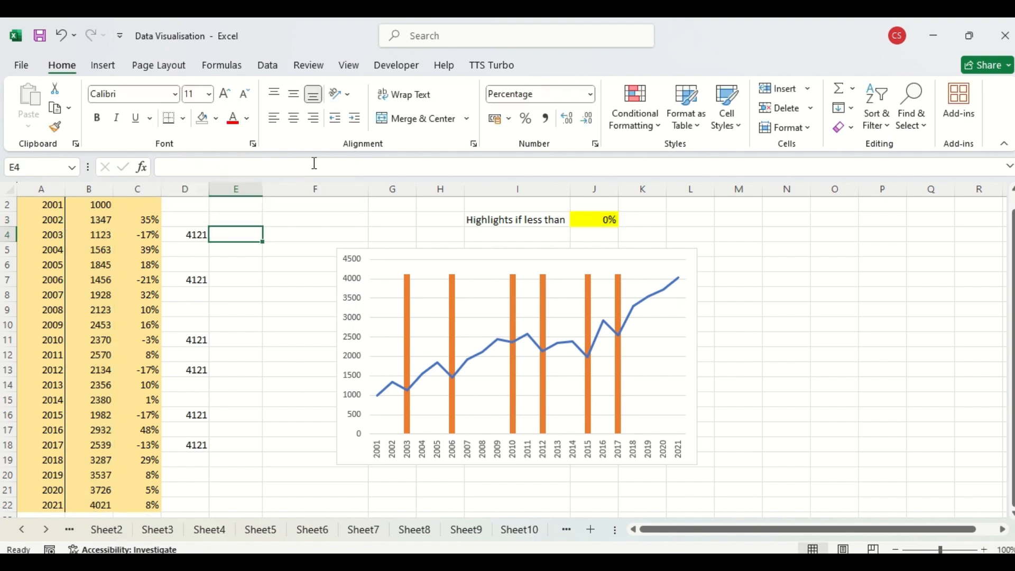
Fill the E3 formula down to E22 and apply the General number format from E4 down
left_click(238, 220)
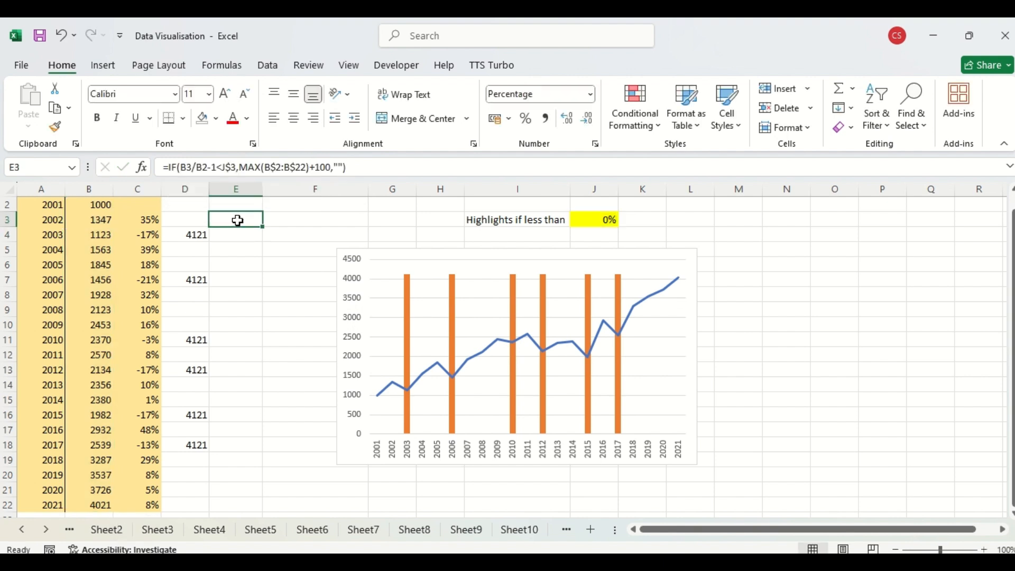
double_click(263, 227)
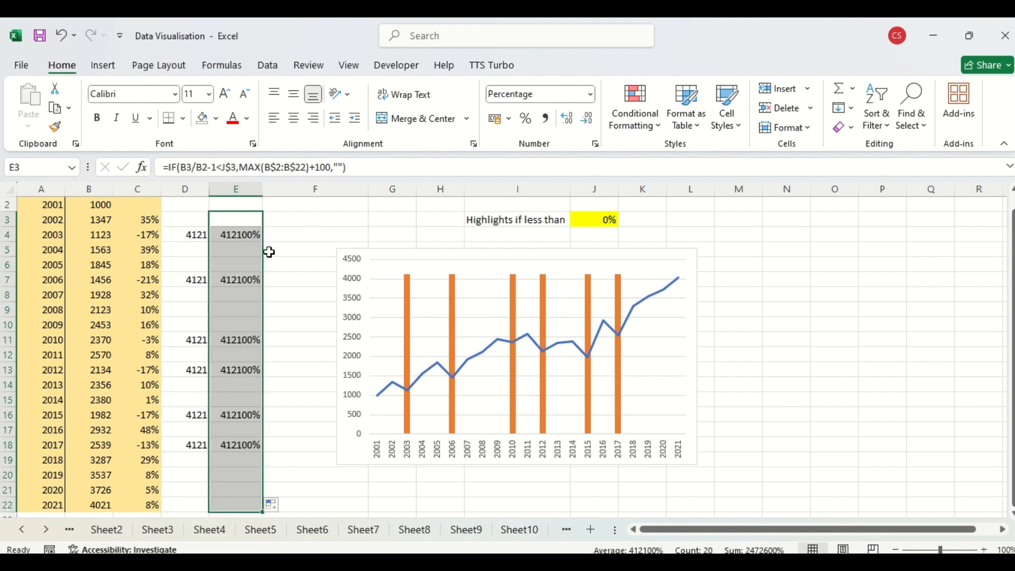
left_click(247, 234)
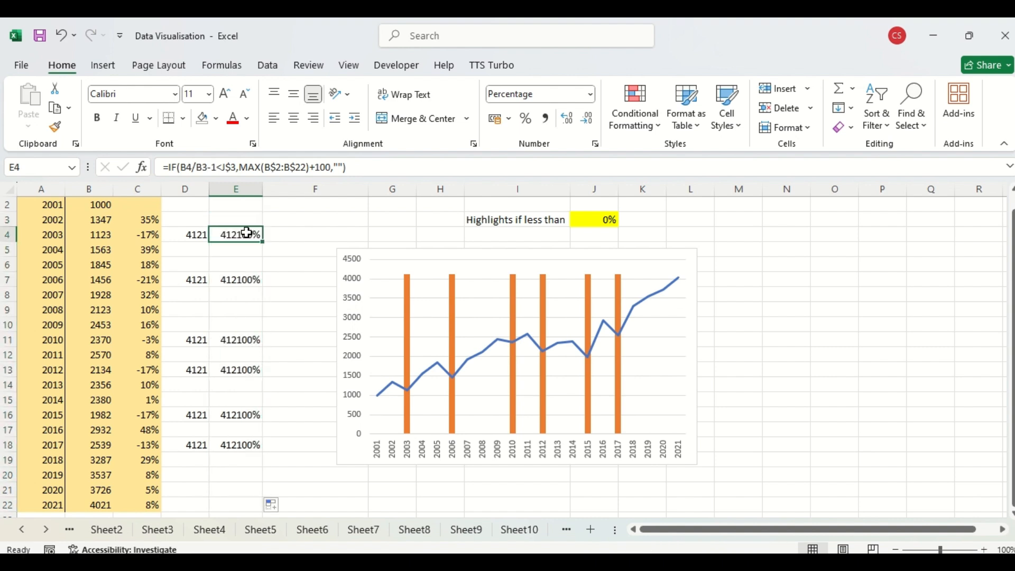
left_click(527, 119)
left_click(591, 93)
left_click(561, 123)
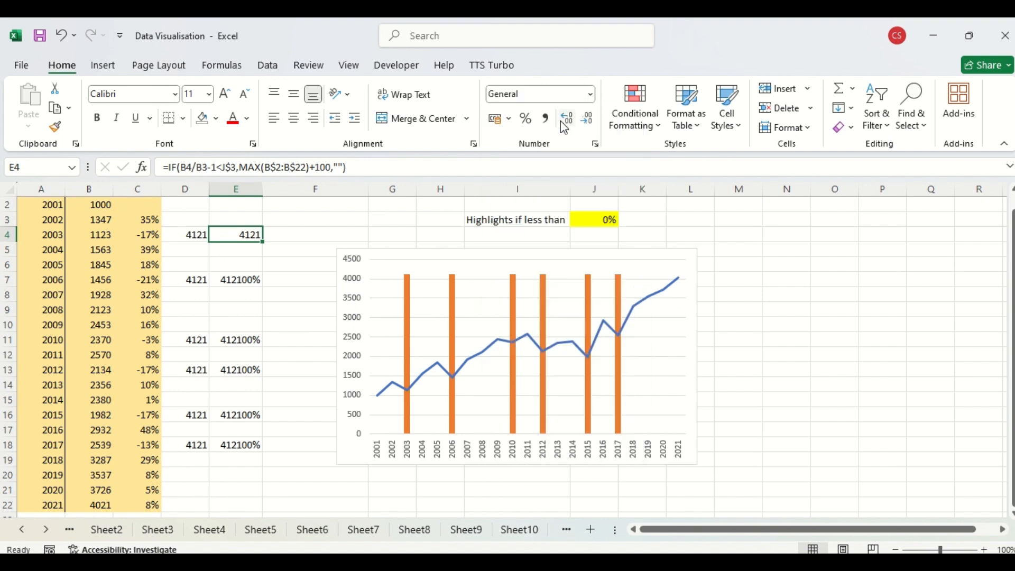
double_click(265, 245)
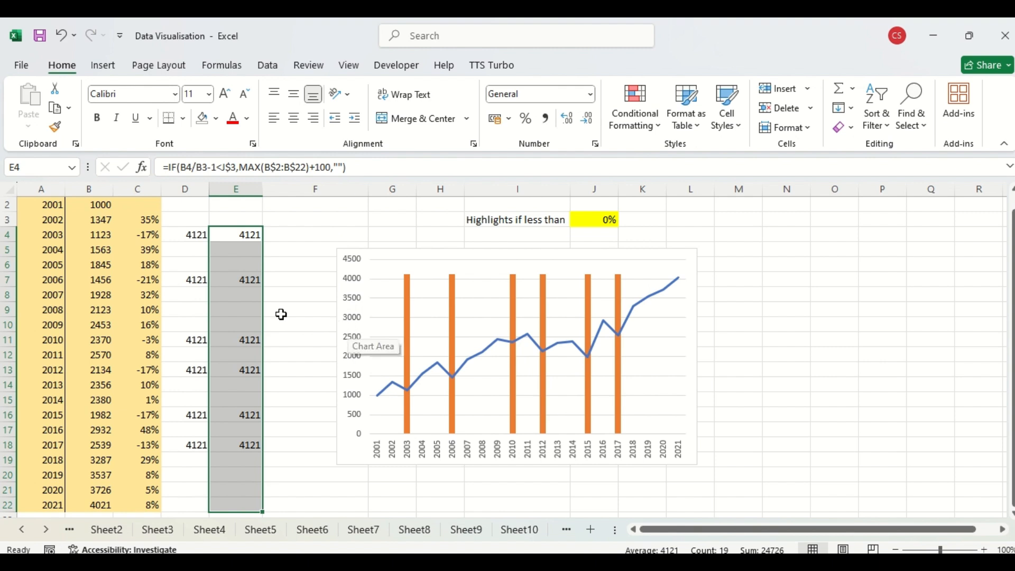
Examine the completed IF formulas in cells E4 and E3
left_click(242, 233)
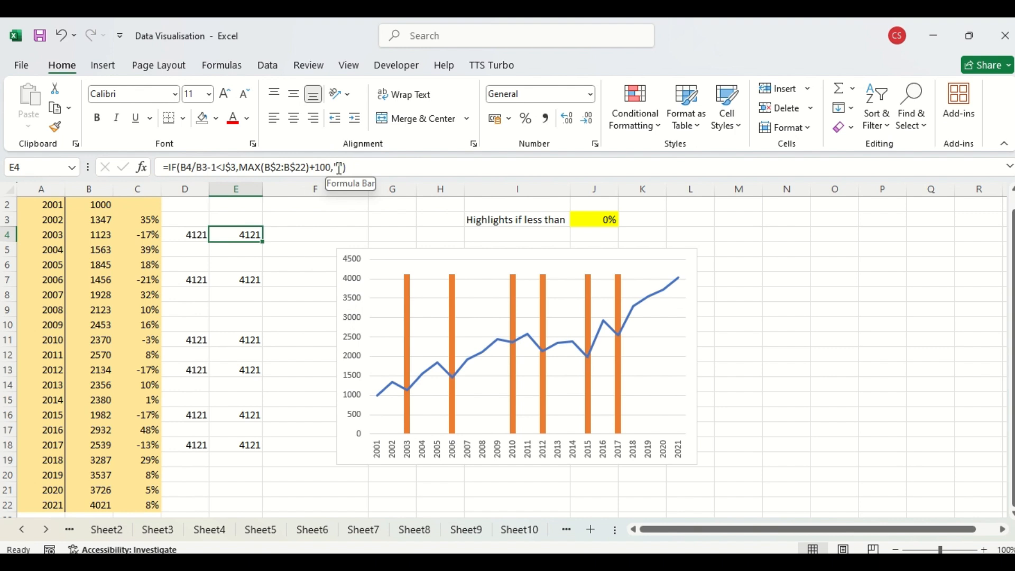
left_click(236, 219)
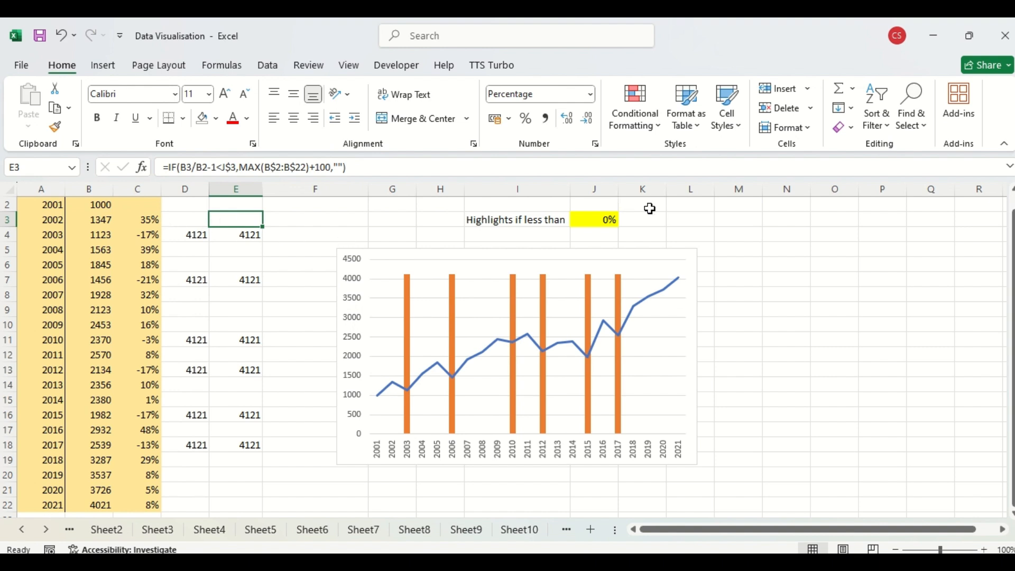
left_click(290, 253)
key("Up")
key("Up")
key("Up")
key("Up")
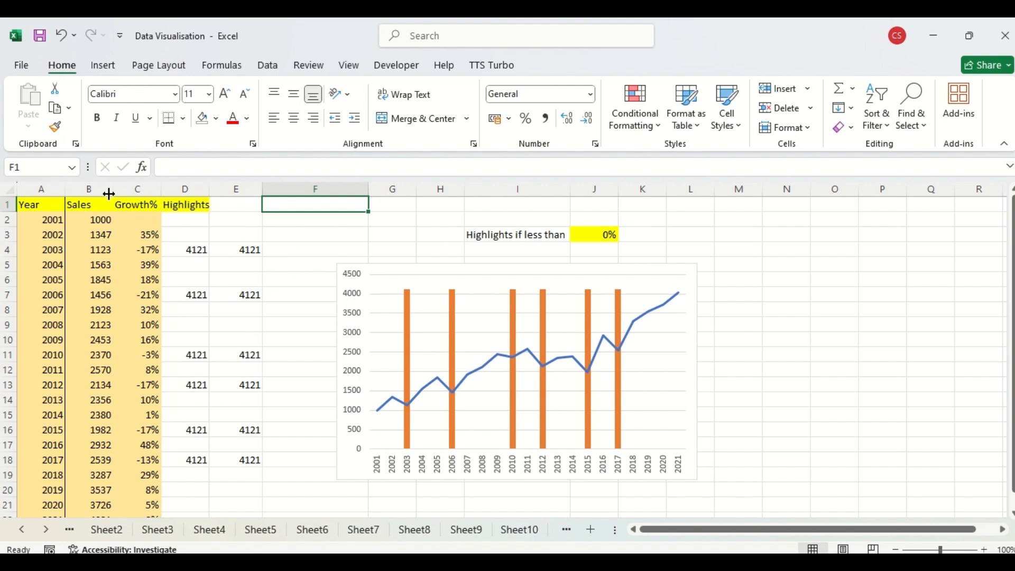
Cut the existing highlighted line chart from the sheet and delete the old Growth% and Highlights columns C:D
left_click(134, 188)
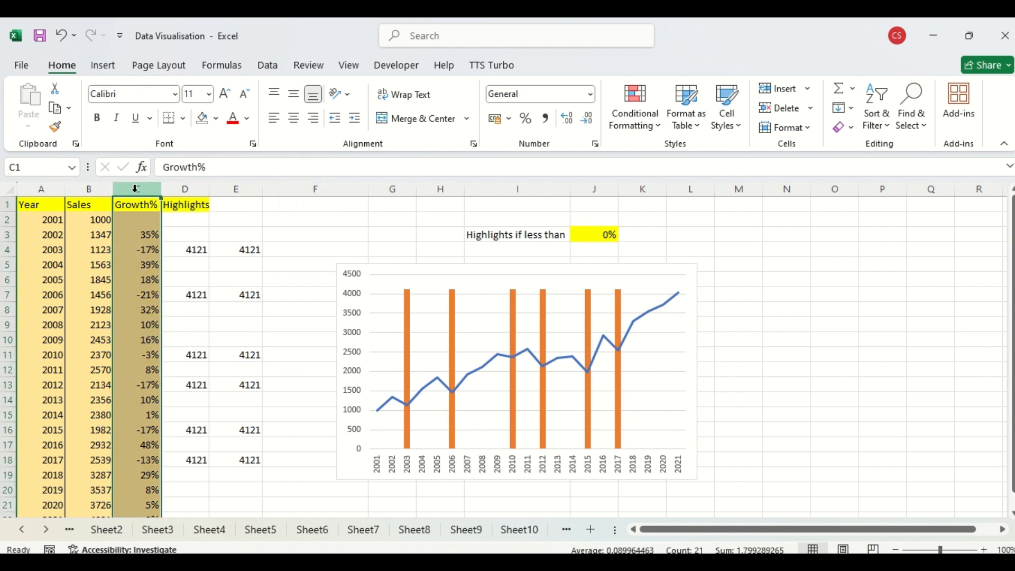
left_click_drag(134, 189, 185, 189)
right_click(138, 195)
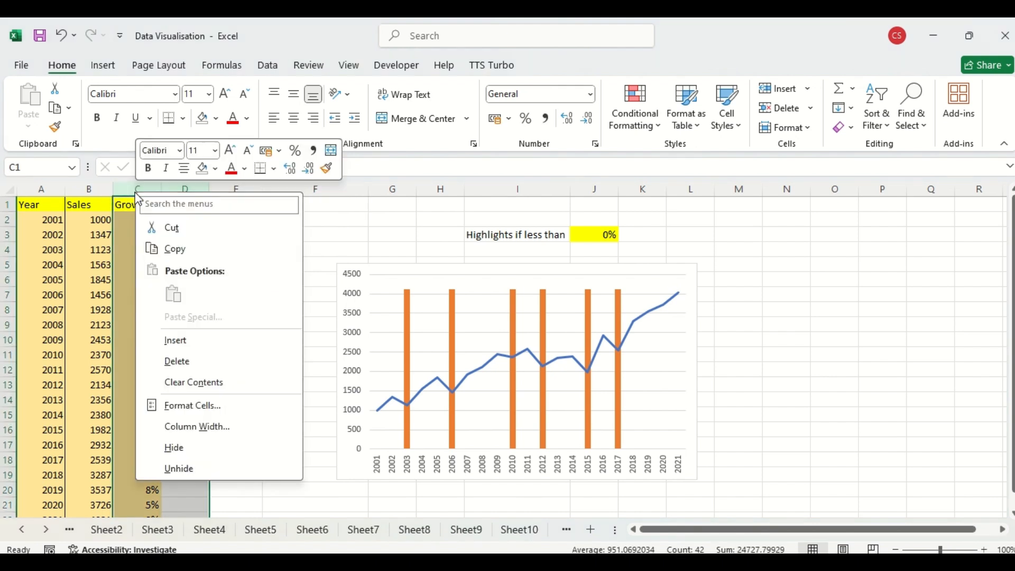
key("Escape")
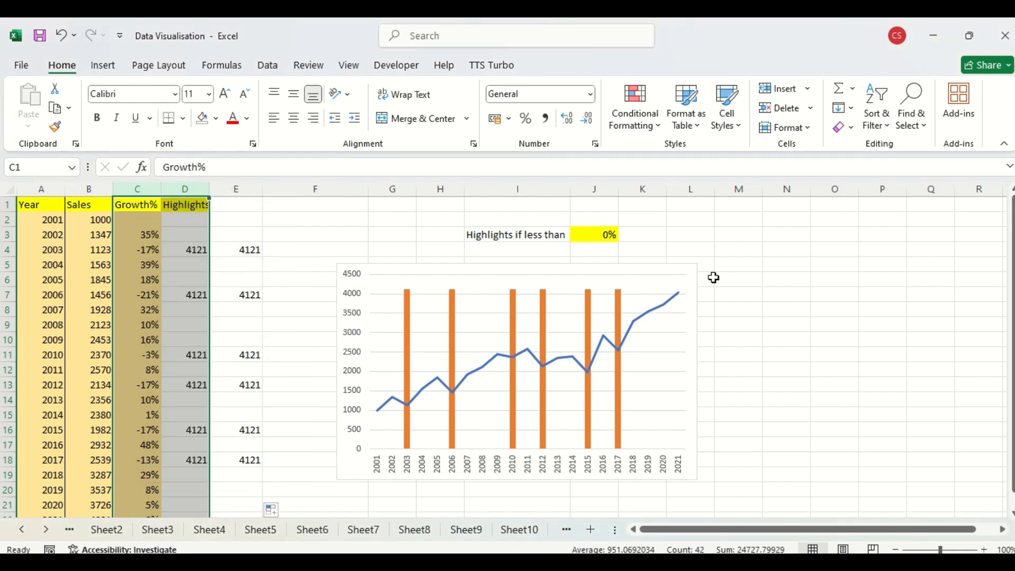
left_click(676, 275)
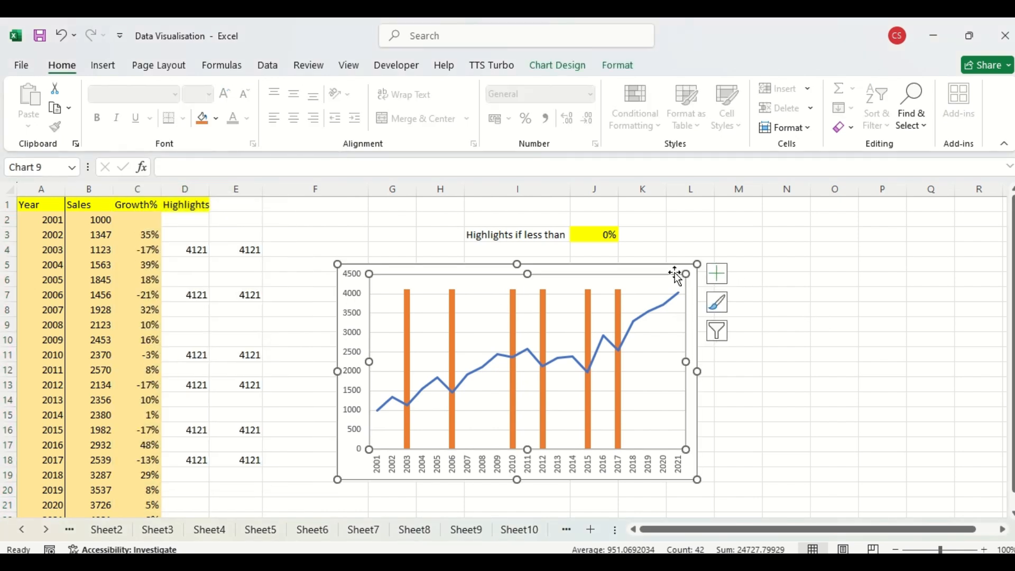
right_click(659, 265)
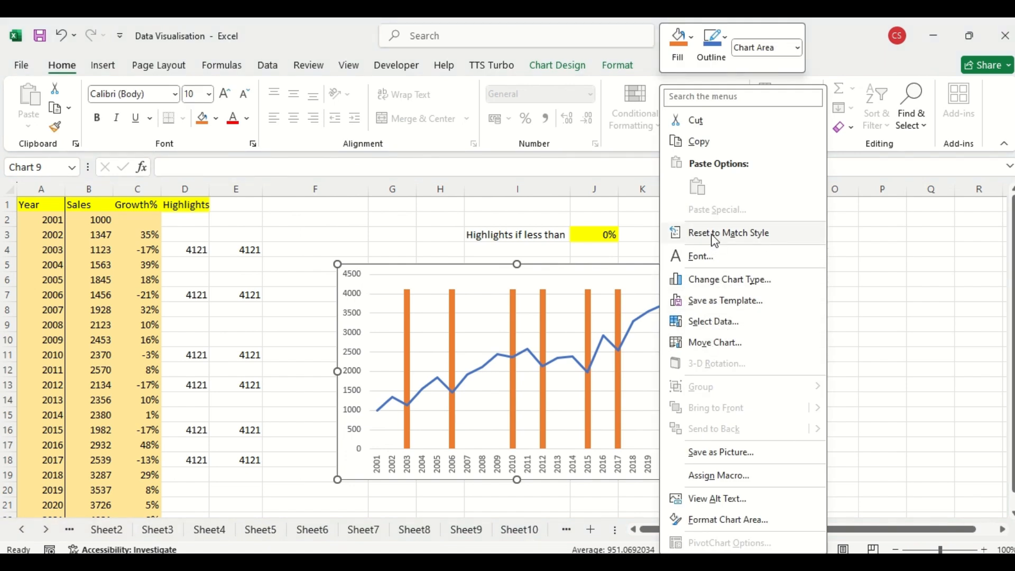
left_click(707, 126)
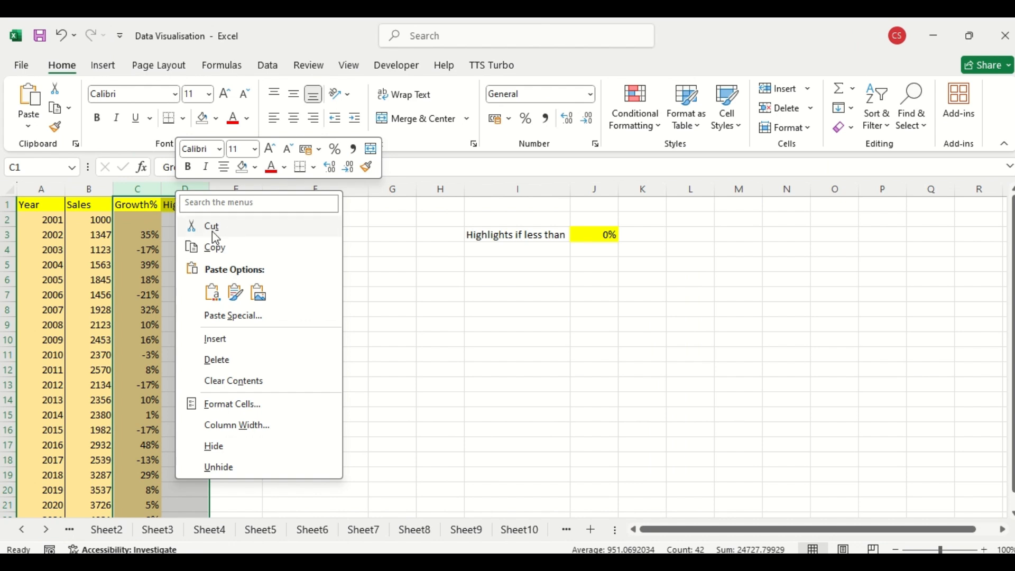
left_click(222, 360)
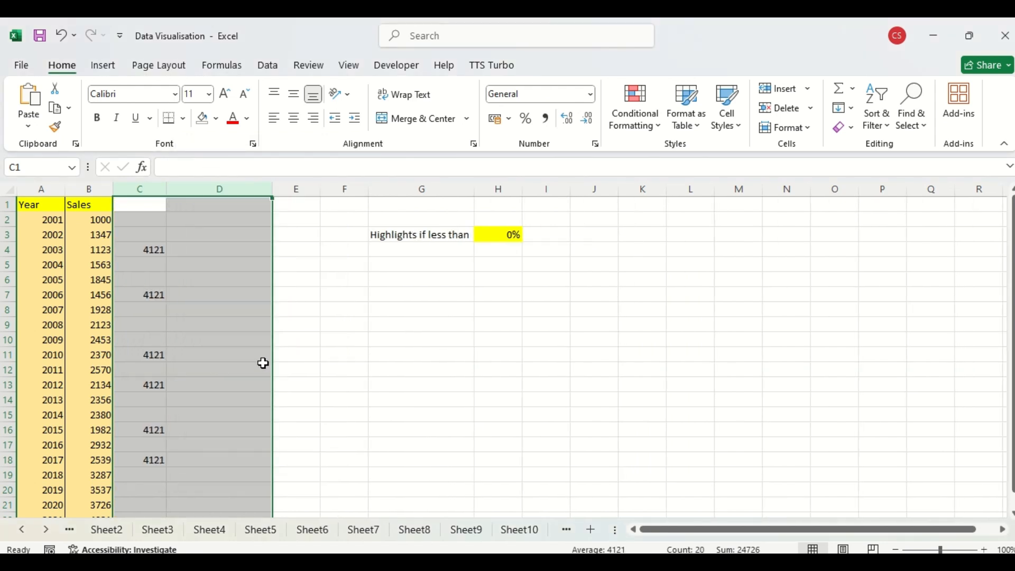
left_click(312, 383)
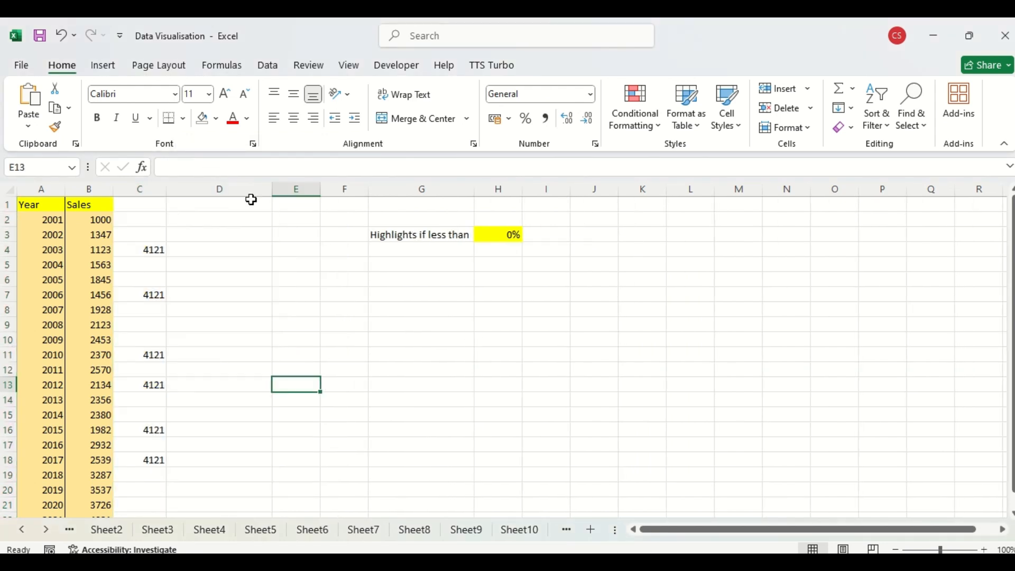
Insert a basic 2-D line chart from the Sales data in B1:B22
left_click(50, 218)
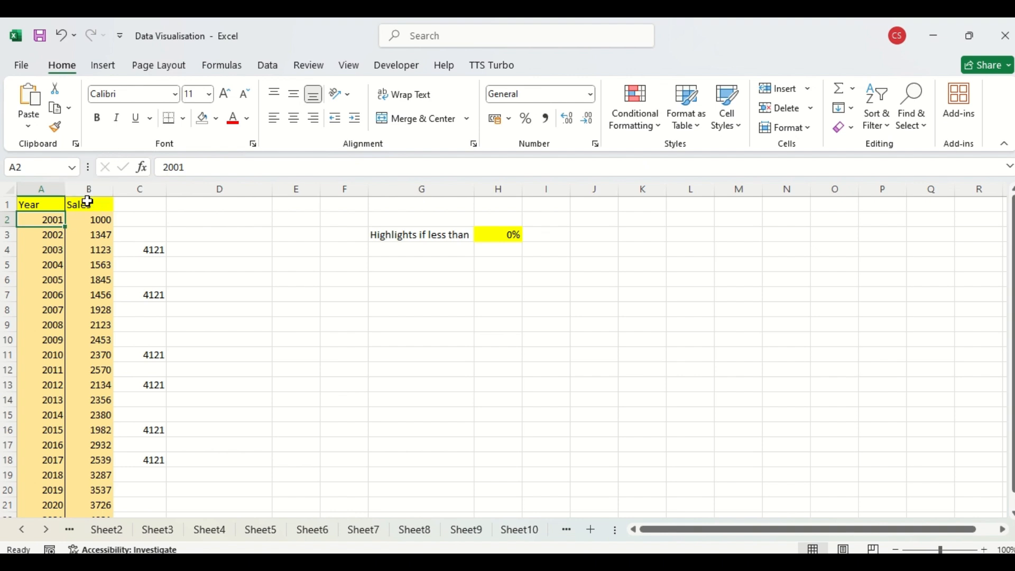
left_click_drag(85, 204, 87, 210)
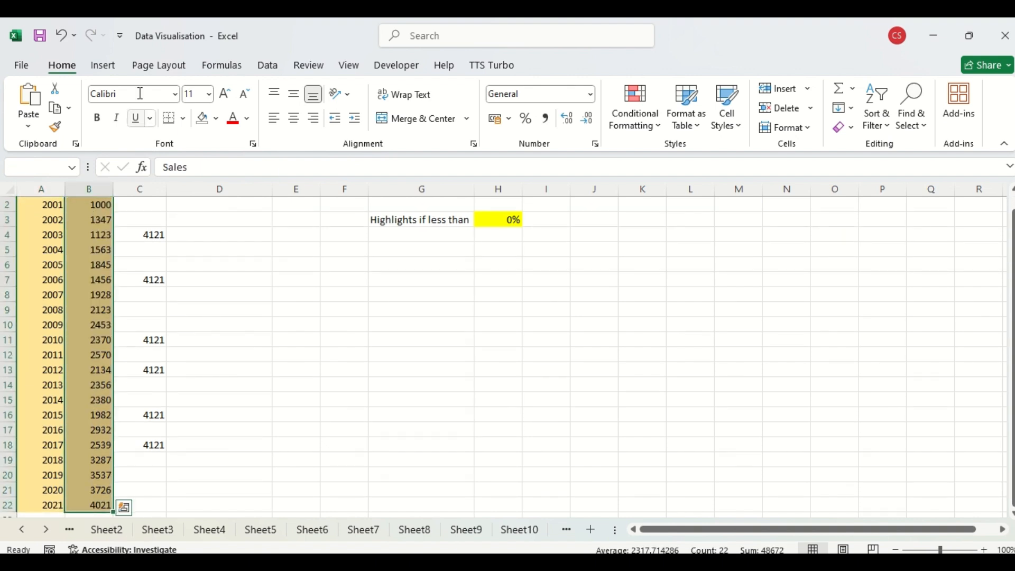
left_click(102, 66)
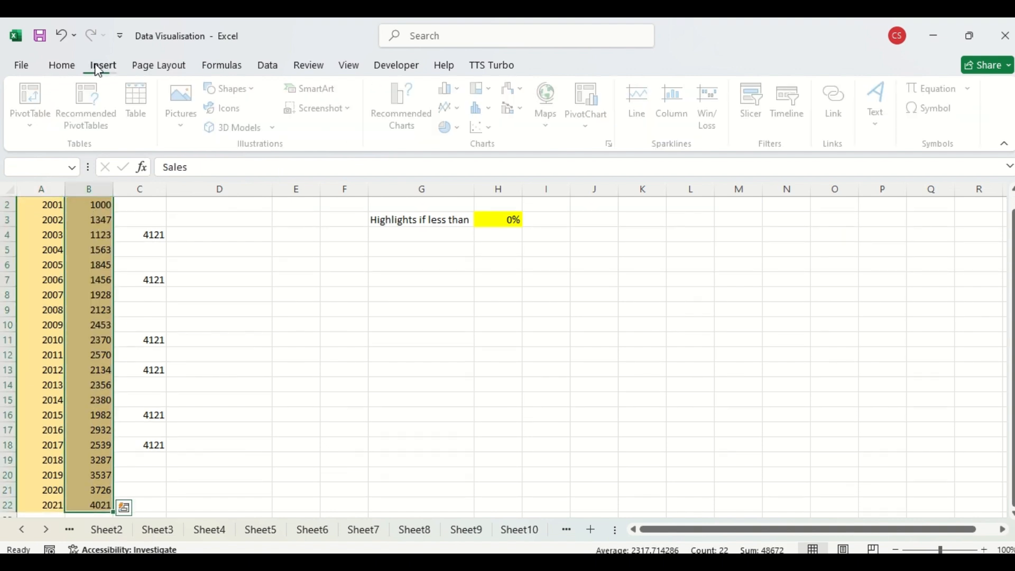
left_click(646, 111)
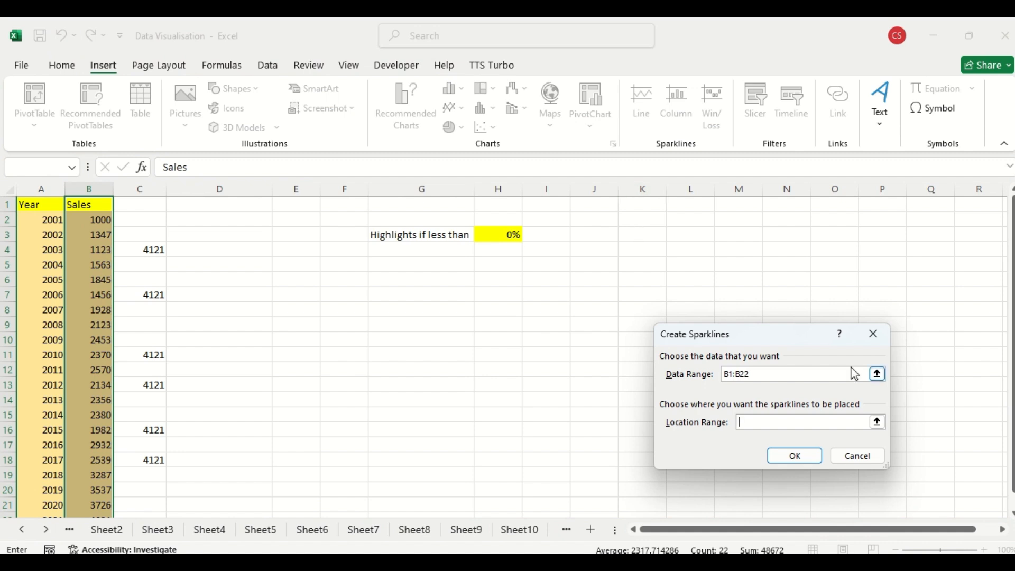
left_click(883, 330)
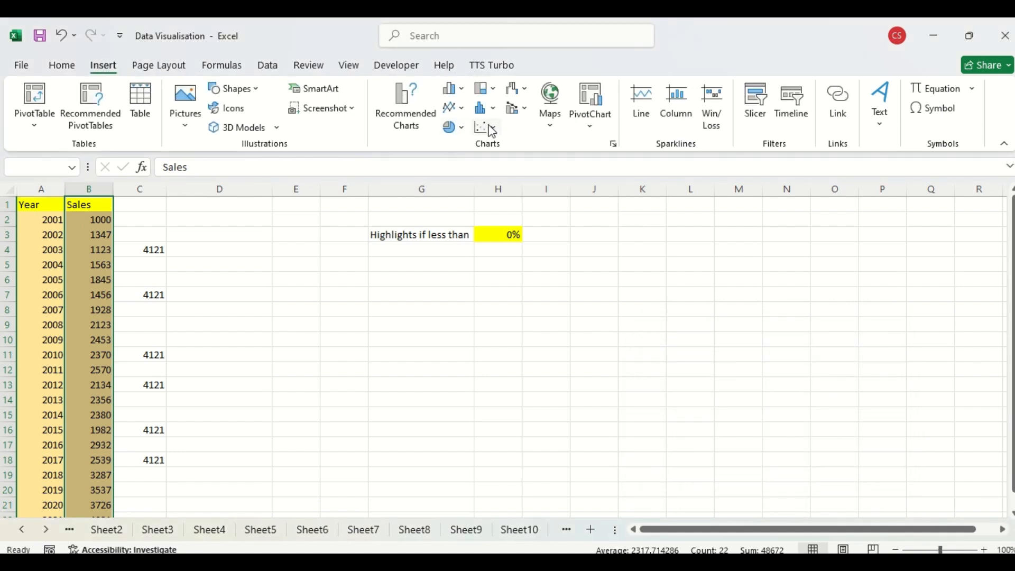
left_click(455, 111)
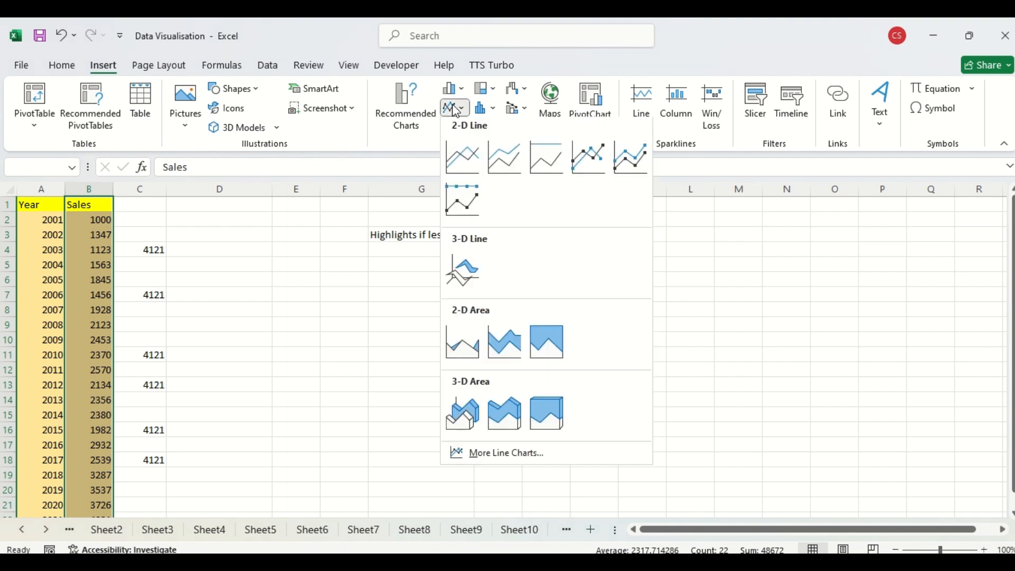
left_click(476, 167)
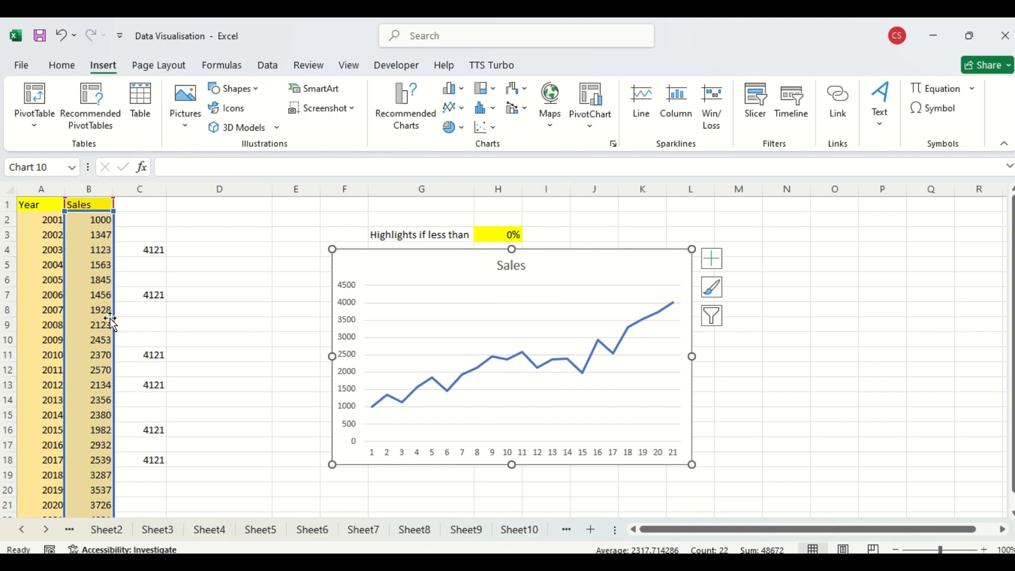
left_click(523, 431)
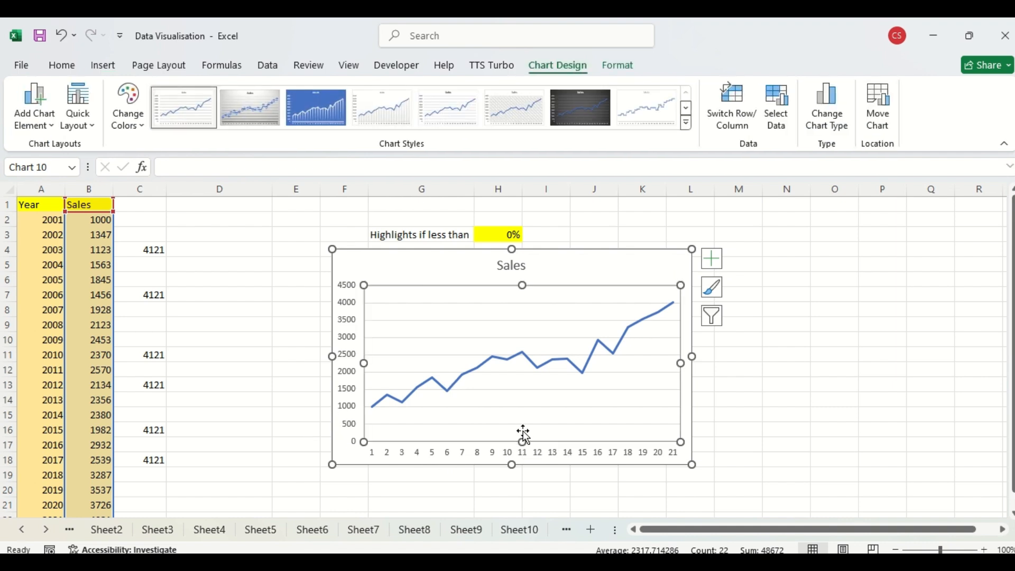
right_click(525, 400)
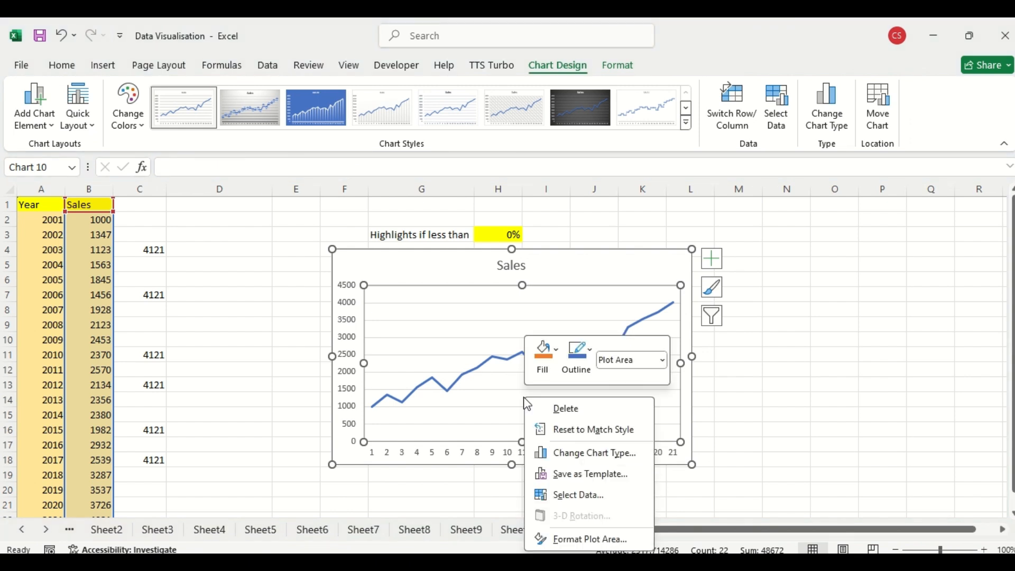
left_click(590, 494)
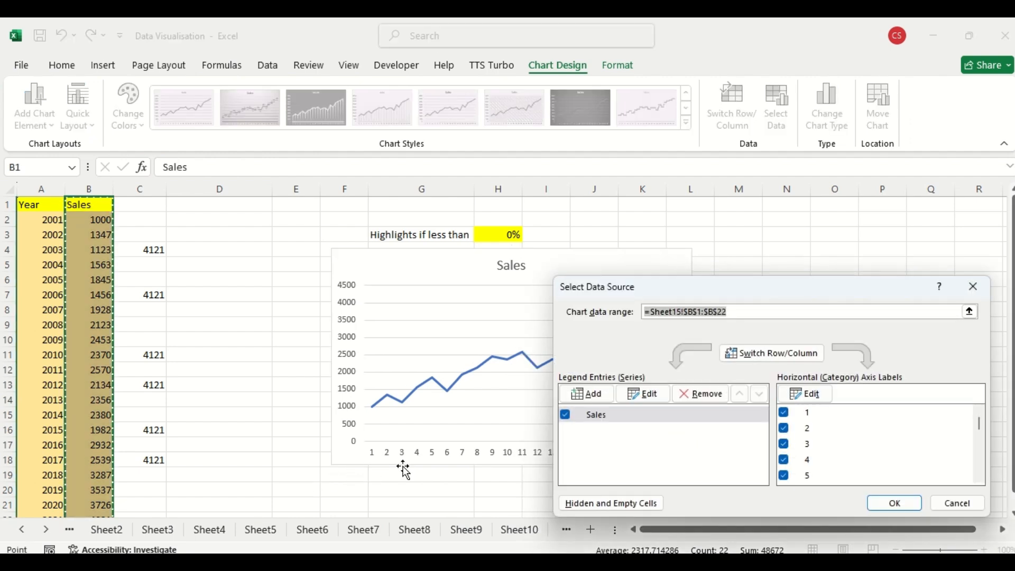
left_click(811, 394)
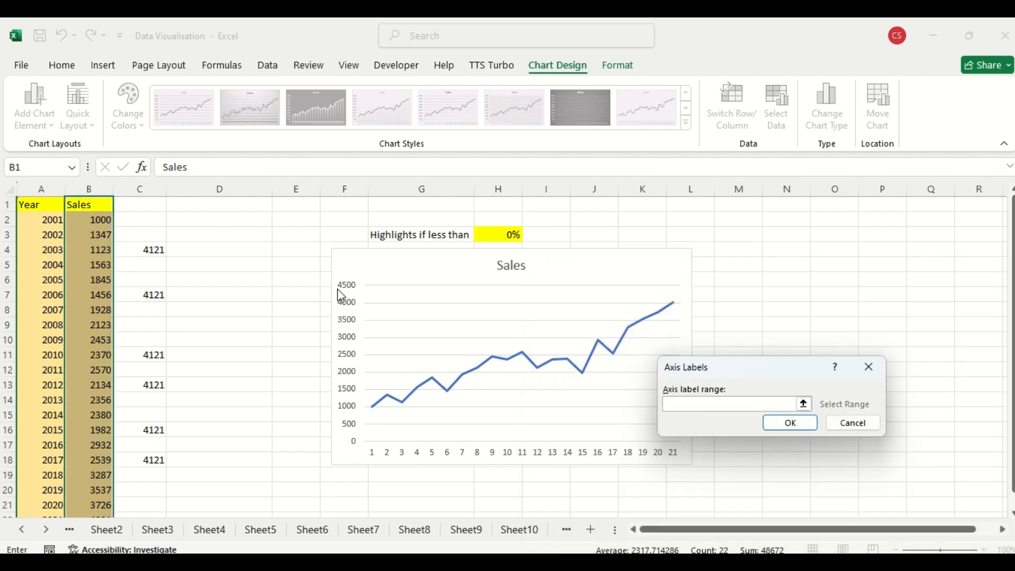
left_click(39, 221)
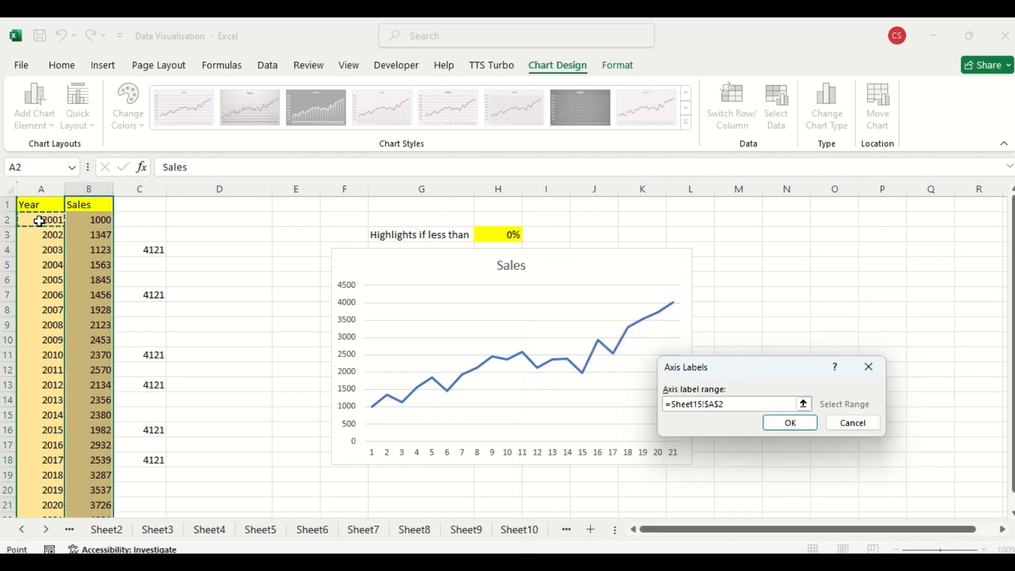
key("ctrl+shift+Down")
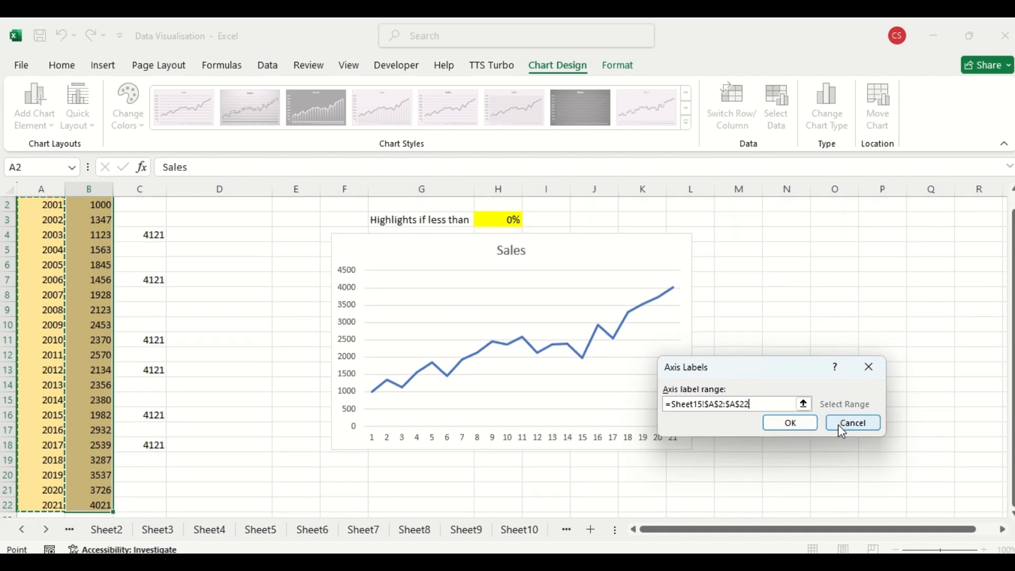
left_click(793, 425)
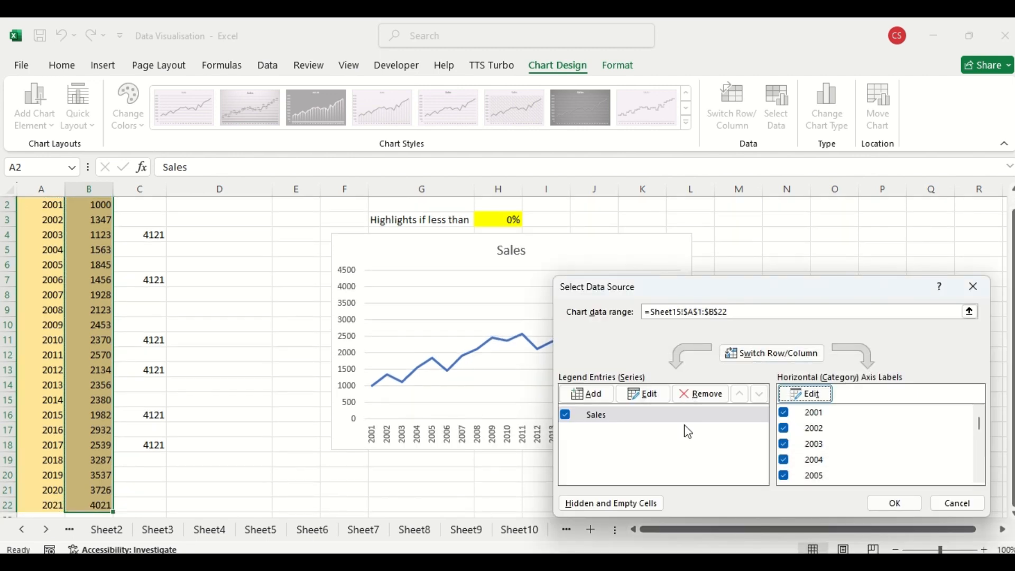
left_click(591, 396)
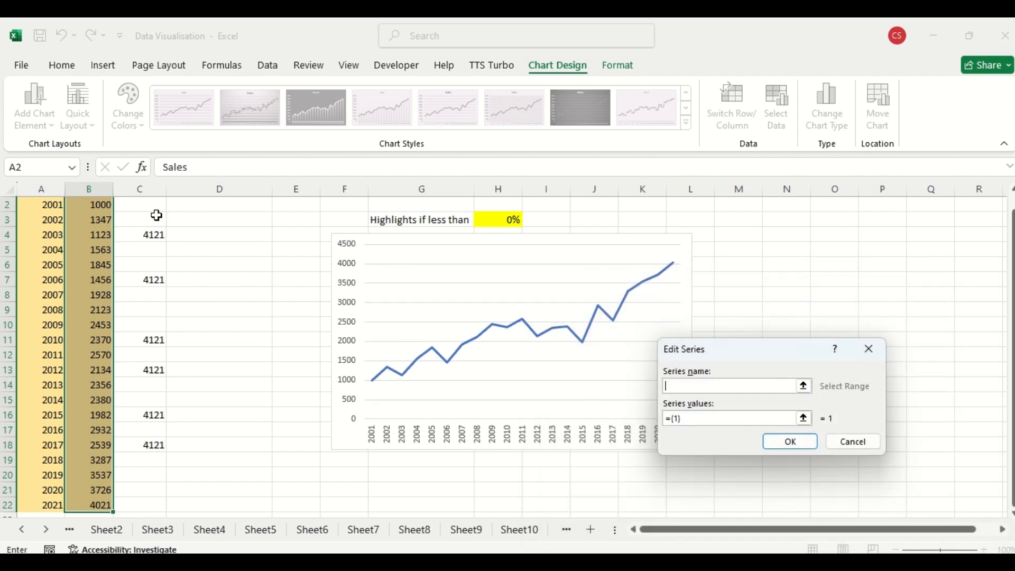
left_click(208, 270)
key("Up")
key("Up")
key("Up")
key("Up")
key("Up")
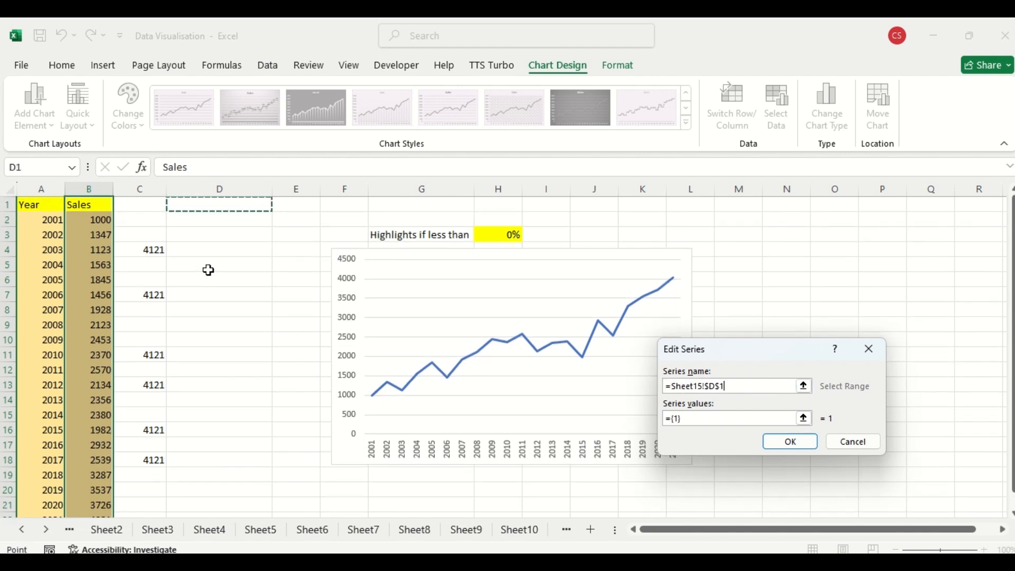
left_click(130, 204)
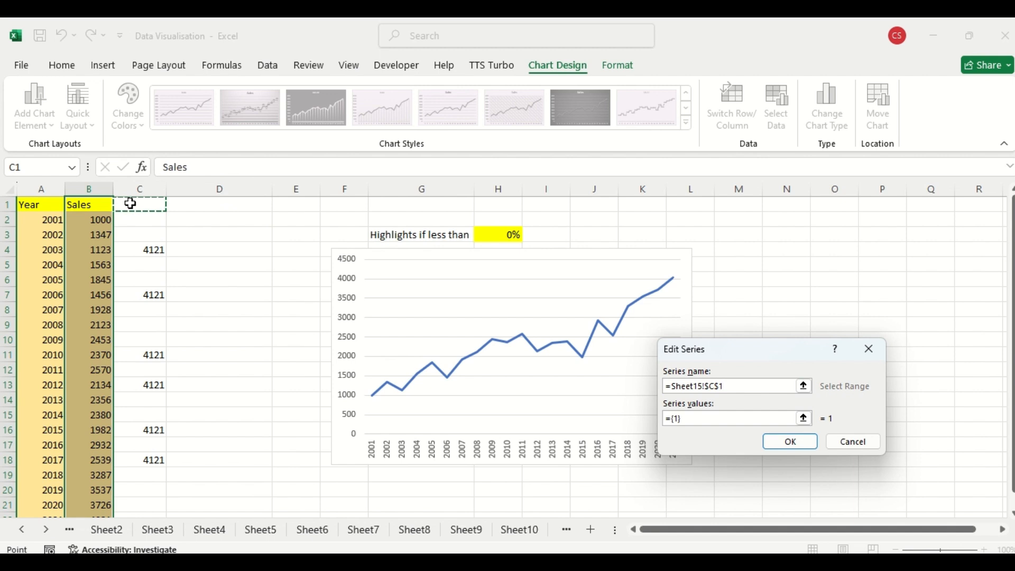
type("Hi")
key("BackSpace")
key("BackSpace")
key("BackSpace")
key("BackSpace")
key("BackSpace")
key("BackSpace")
key("BackSpace")
key("BackSpace")
key("BackSpace")
key("BackSpace")
key("BackSpace")
key("BackSpace")
key("BackSpace")
key("BackSpace")
key("BackSpace")
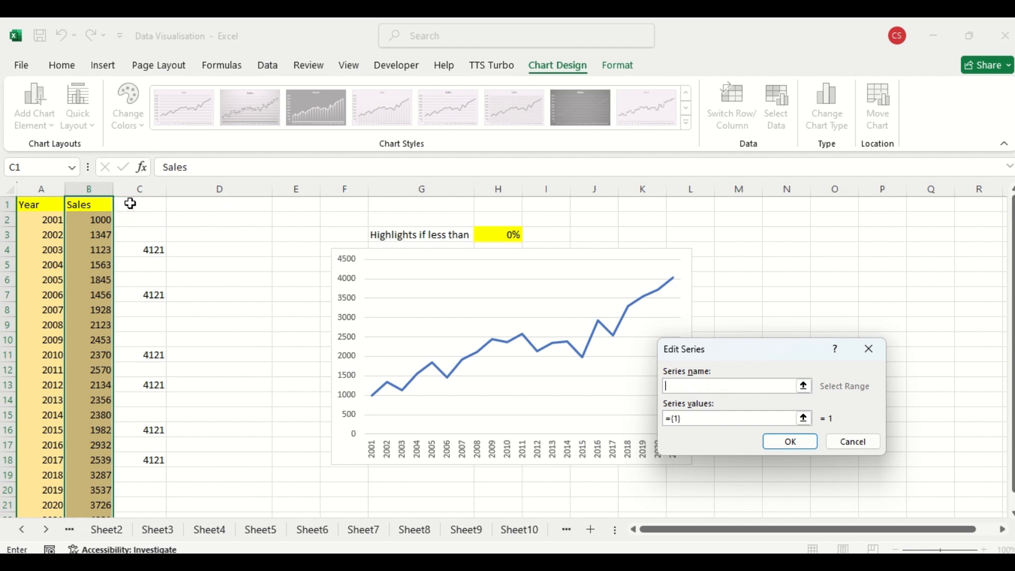
left_click(159, 205)
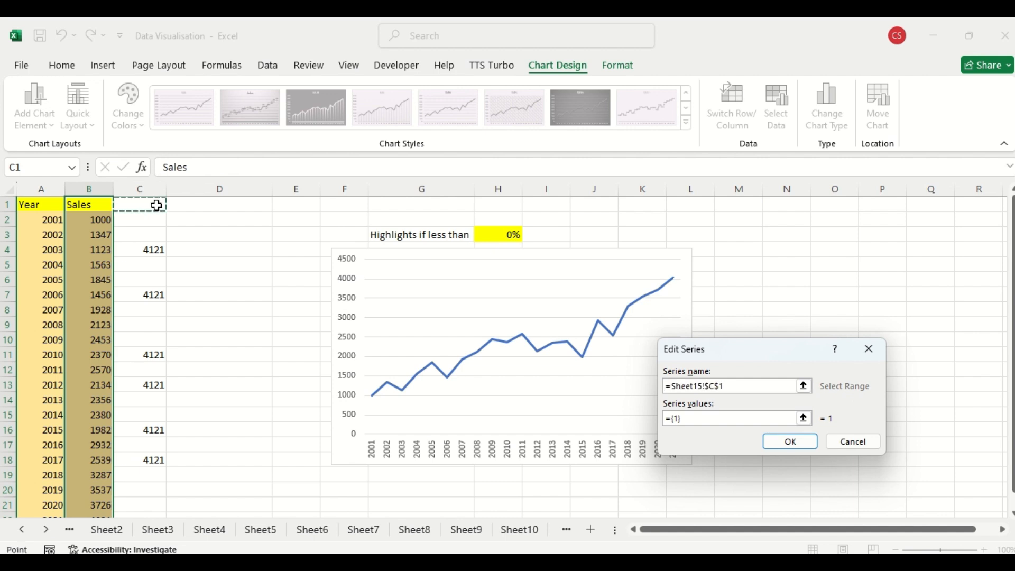
left_click(870, 352)
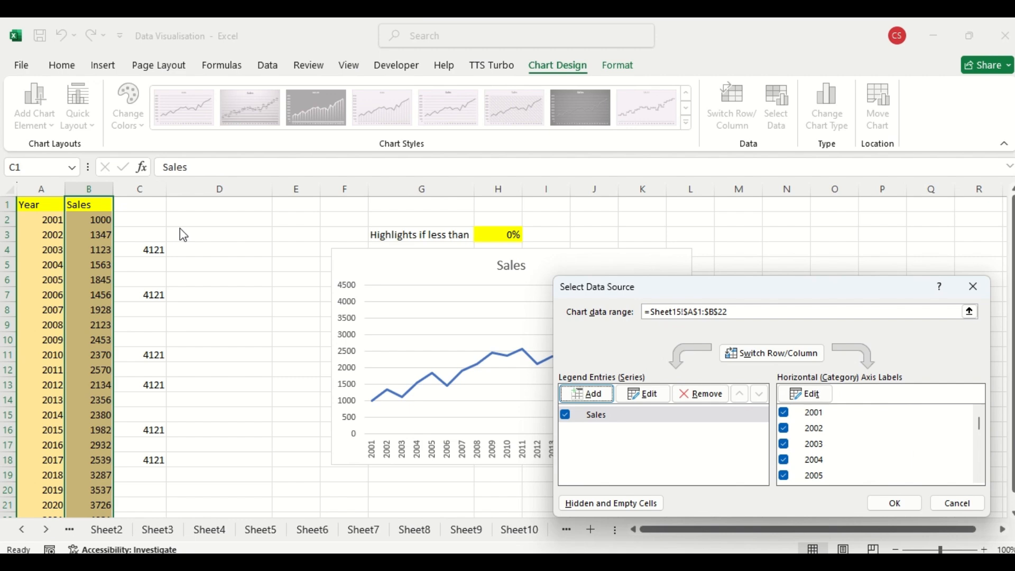
left_click(979, 286)
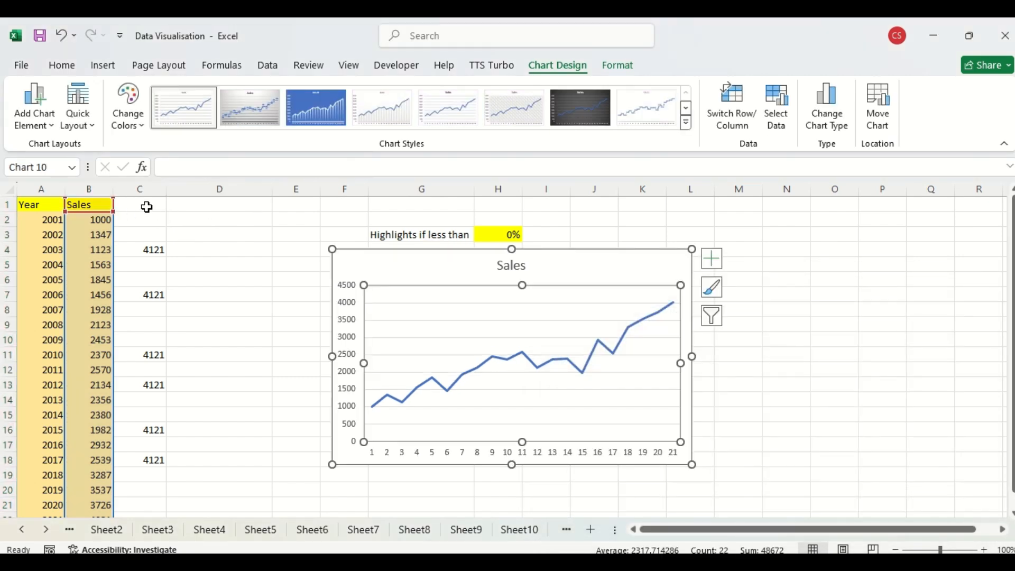
Enter the header "Highlights" in cell C1 above the highlight values
left_click(146, 206)
type("Hig")
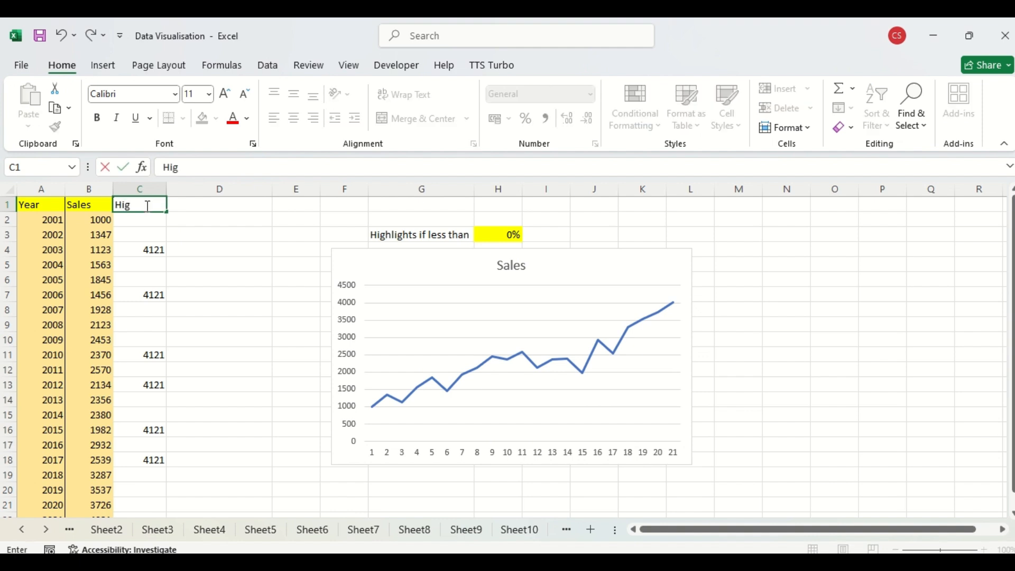
type("hlights")
left_click(258, 266)
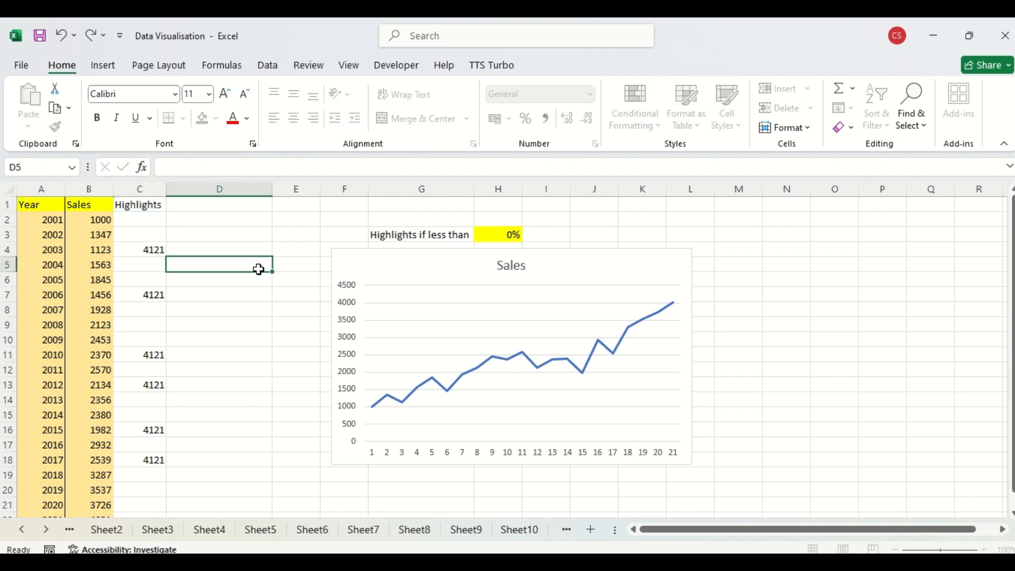
Set the Sales chart's horizontal axis labels to the years in A2:A22
right_click(571, 415)
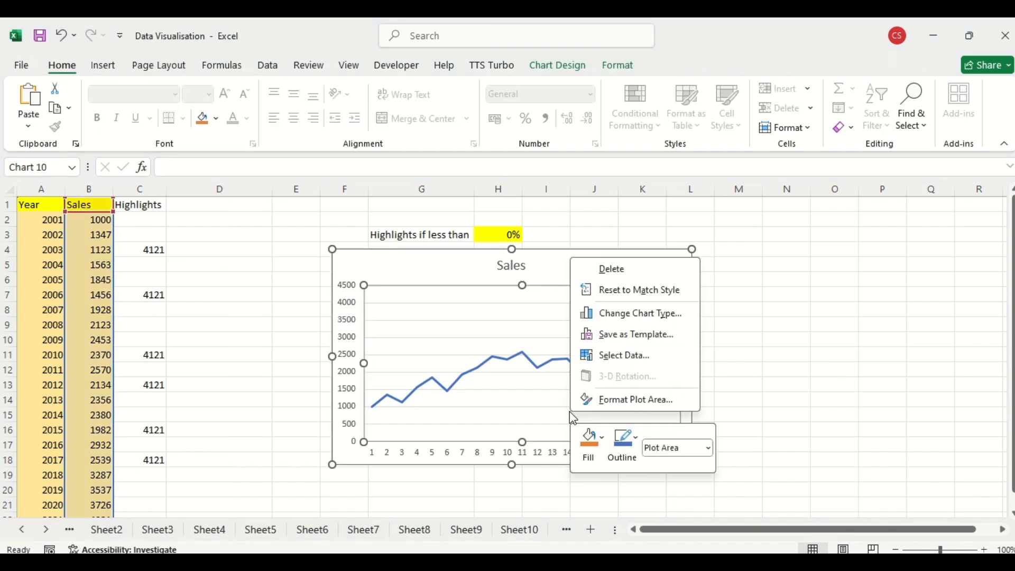
left_click(629, 355)
left_click(807, 394)
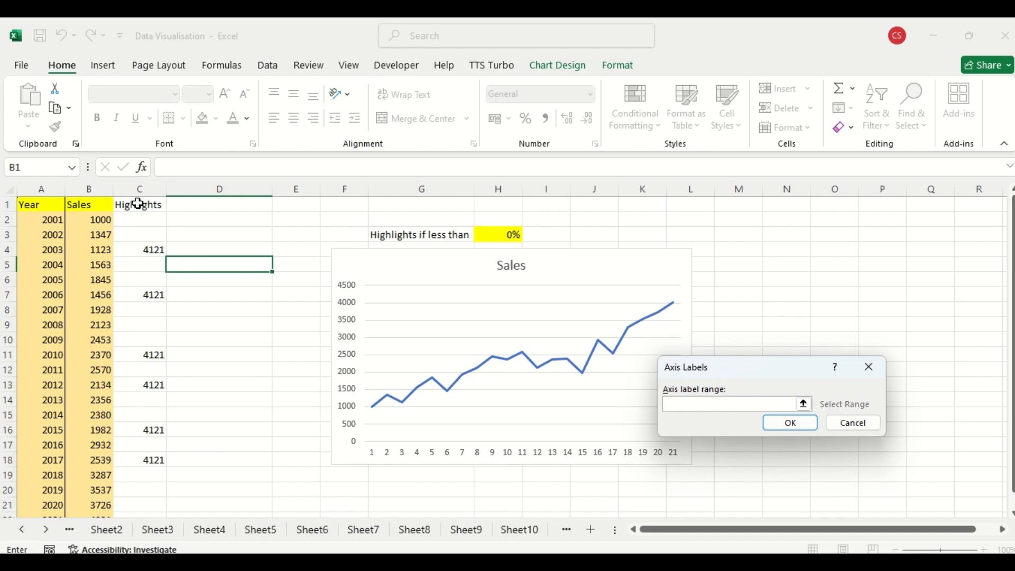
left_click(46, 219)
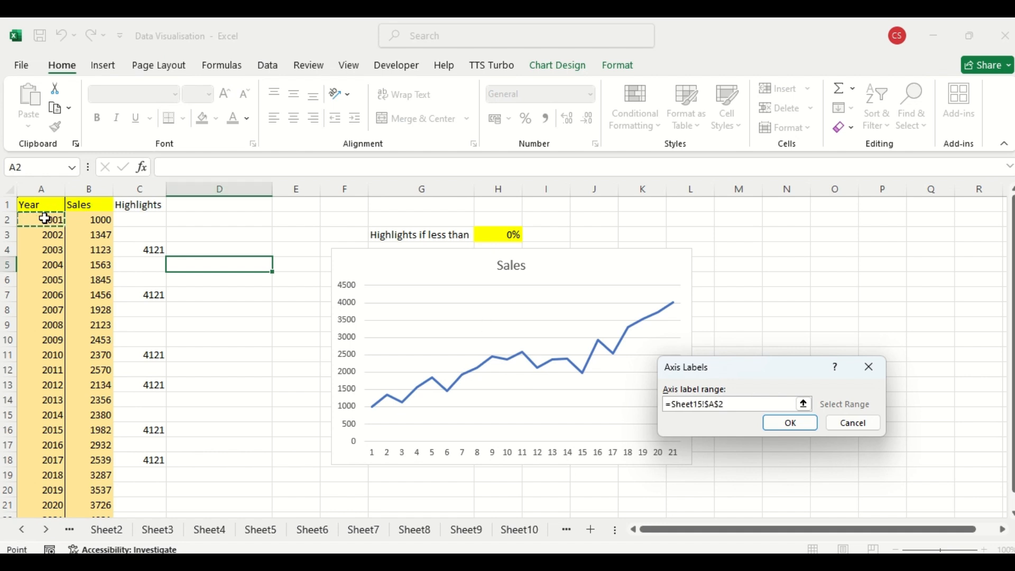
key("ctrl+shift+Down")
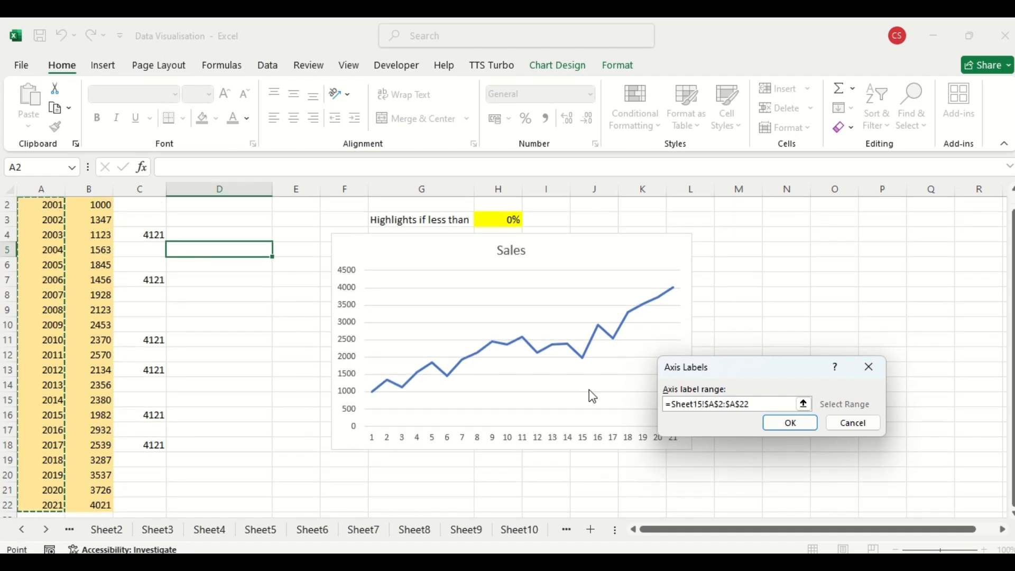
left_click(790, 425)
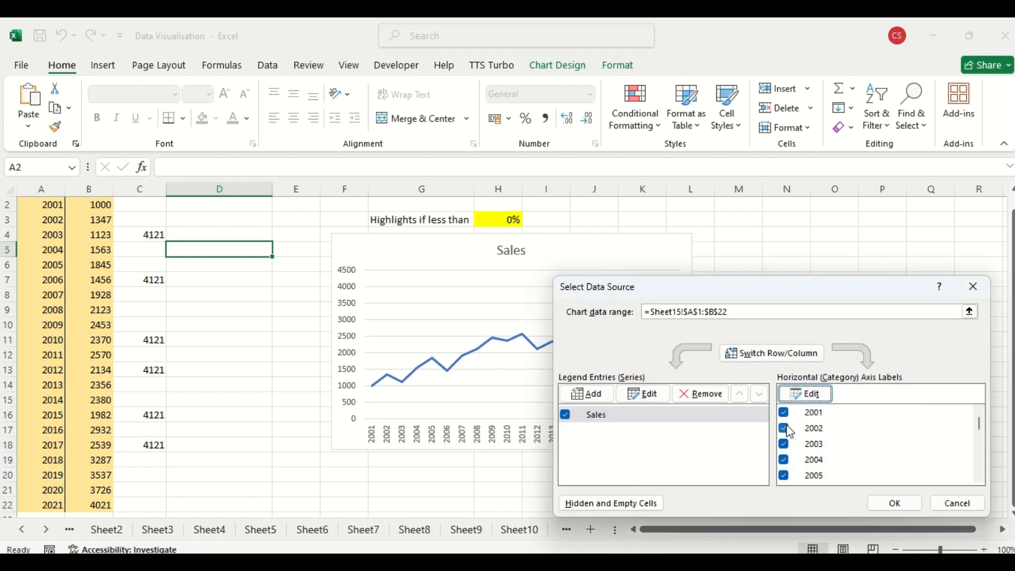
Add a Highlights series to the chart, with its name from C1 and values from C2:C22, and apply the data source changes
left_click(593, 396)
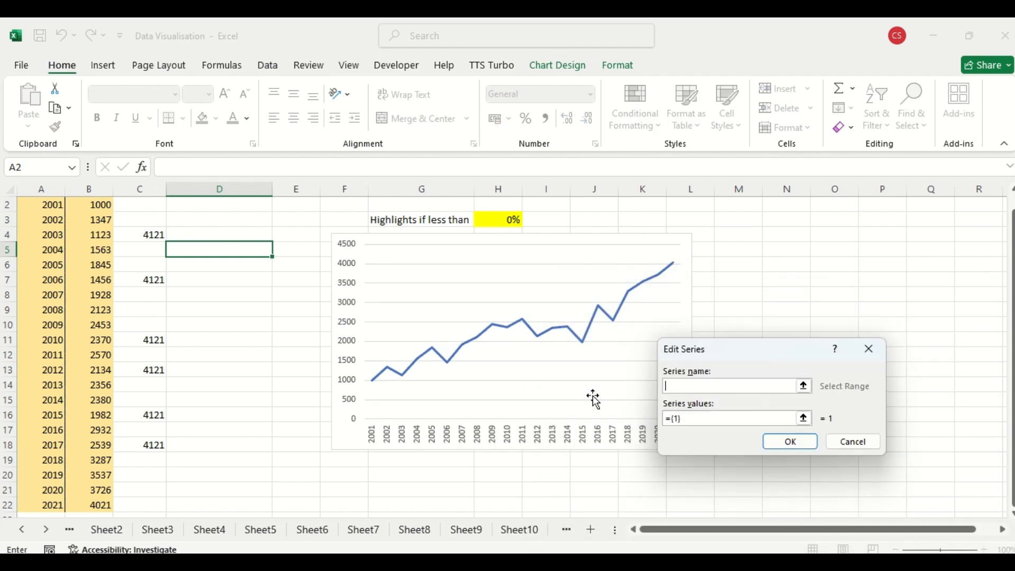
left_click_drag(1013, 322, 978, 207)
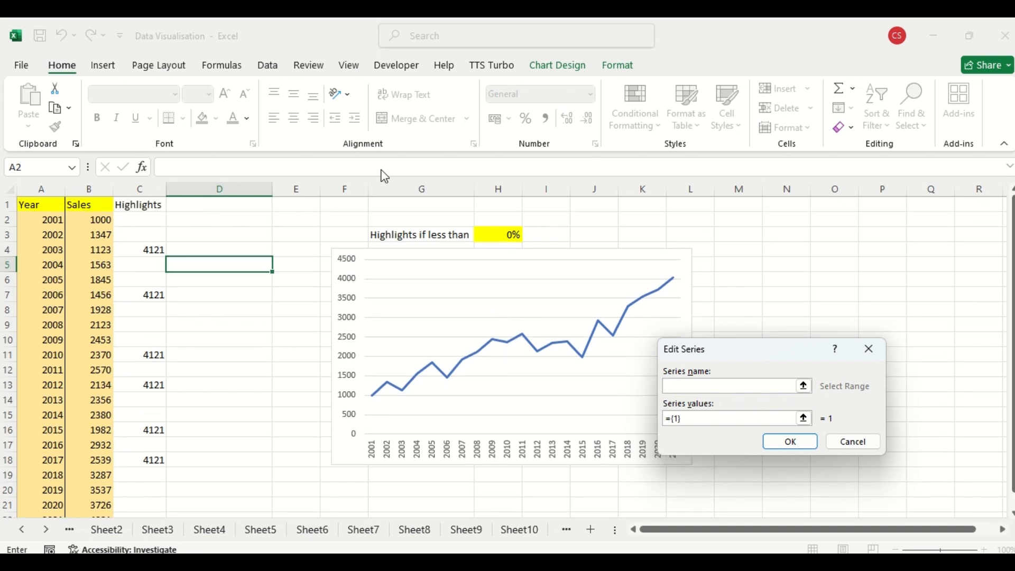
left_click(141, 206)
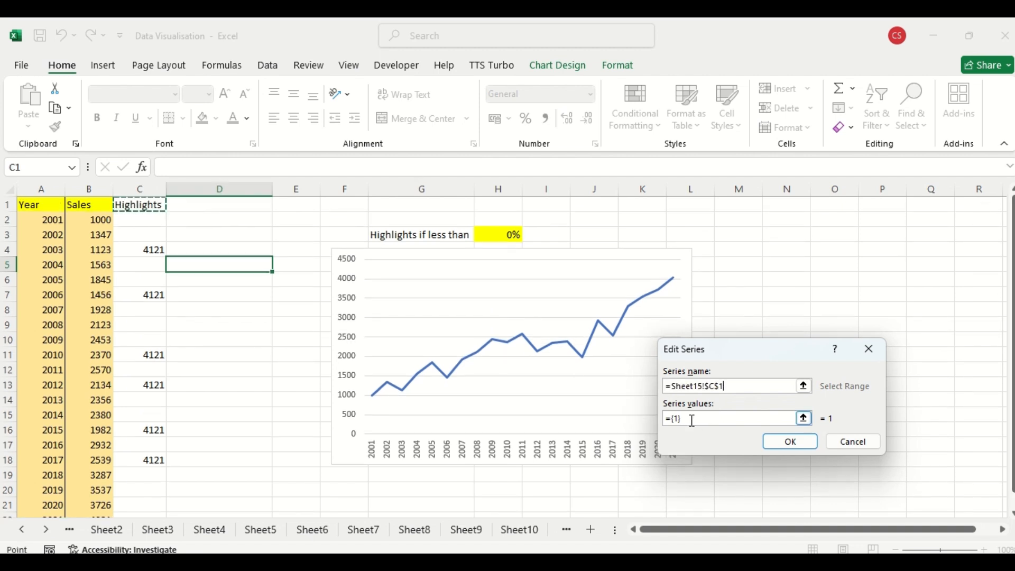
left_click(688, 416)
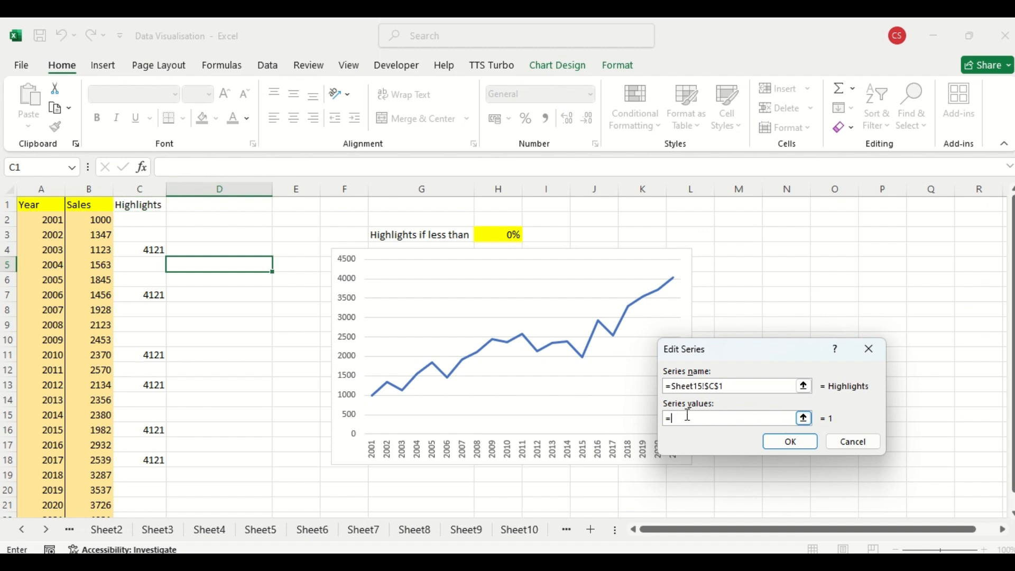
left_click(151, 218)
key("shift+Down")
key("ctrl+shift+Down")
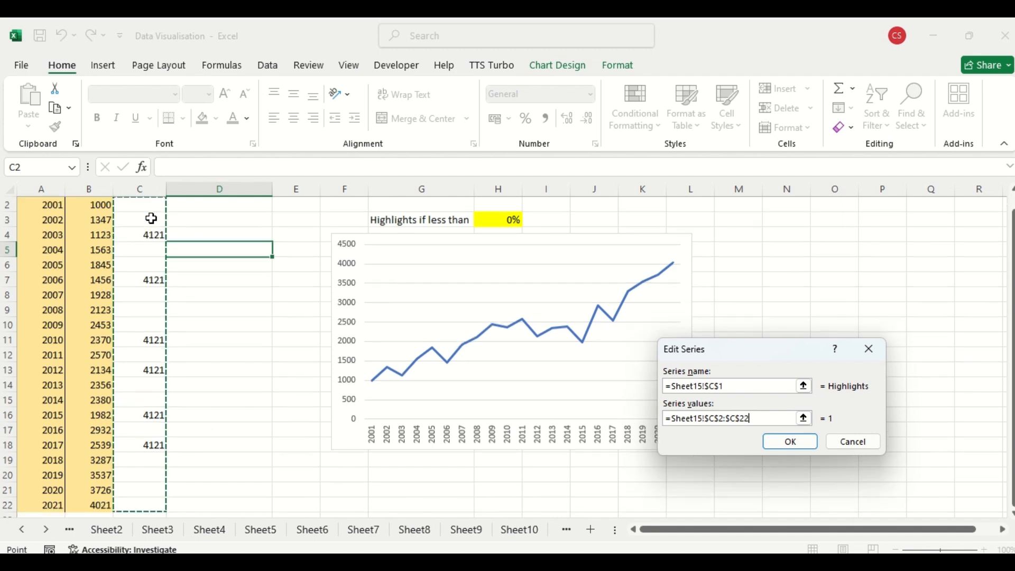
left_click(789, 442)
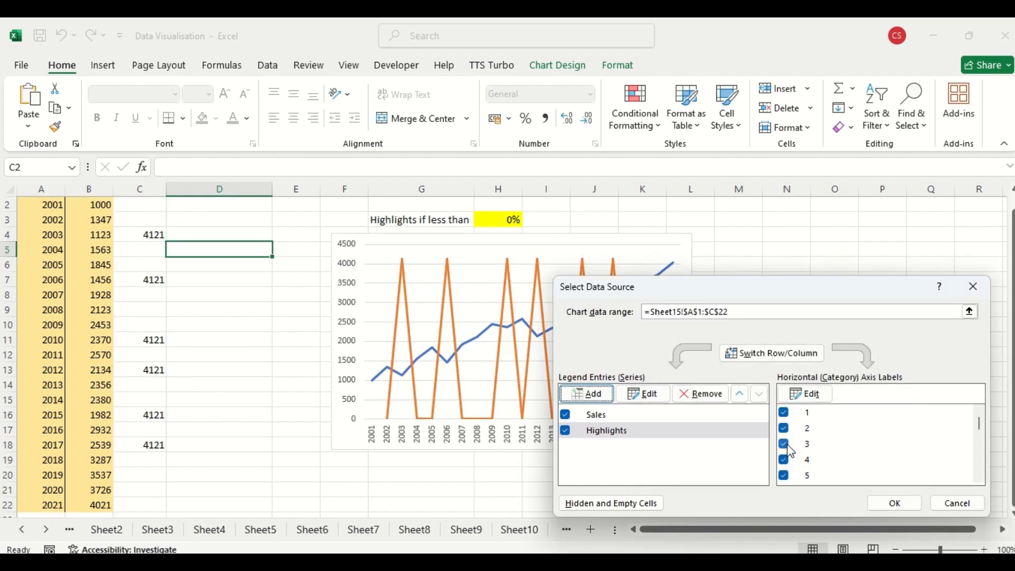
left_click(898, 502)
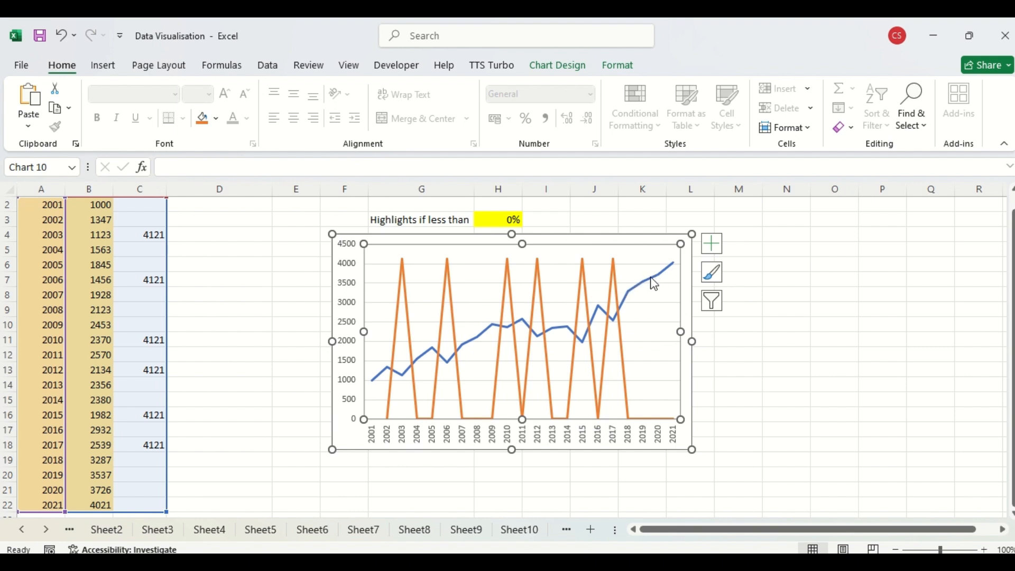
Change the chart to a custom combo with Sales as a Line and Highlights as a Clustered Column, then deselect the chart
mouse_move(637, 293)
right_click(640, 344)
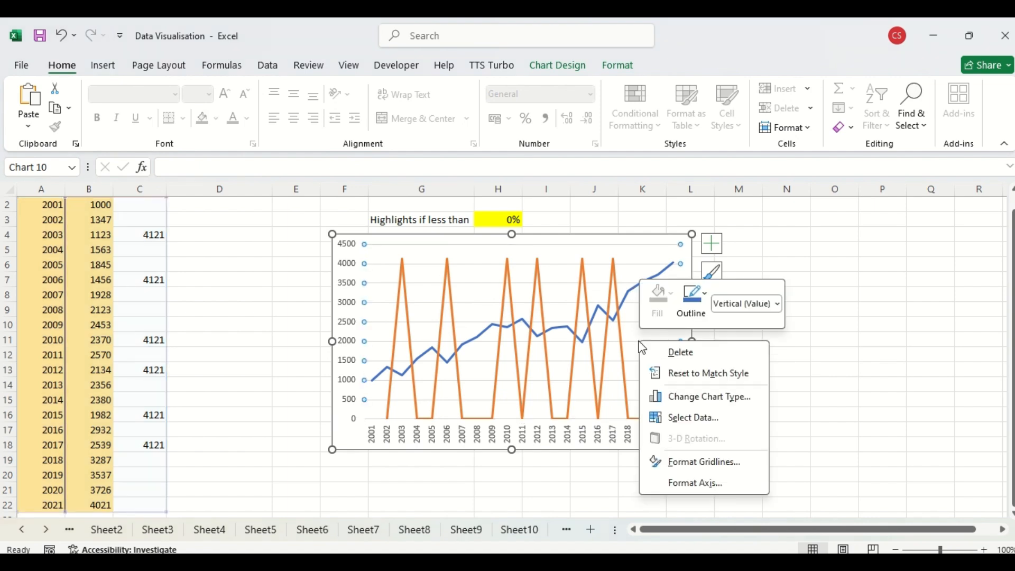
left_click(682, 396)
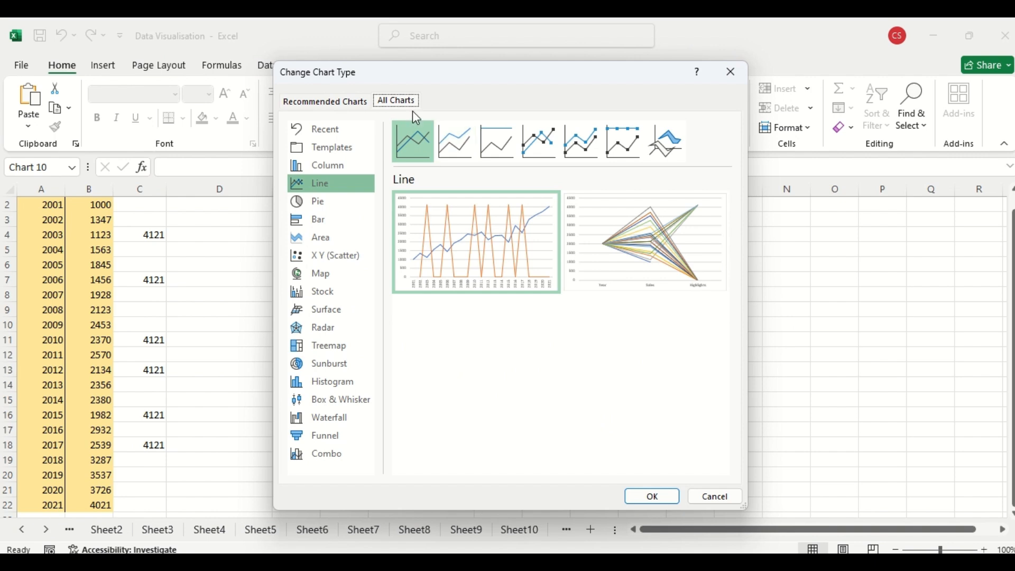
left_click(325, 461)
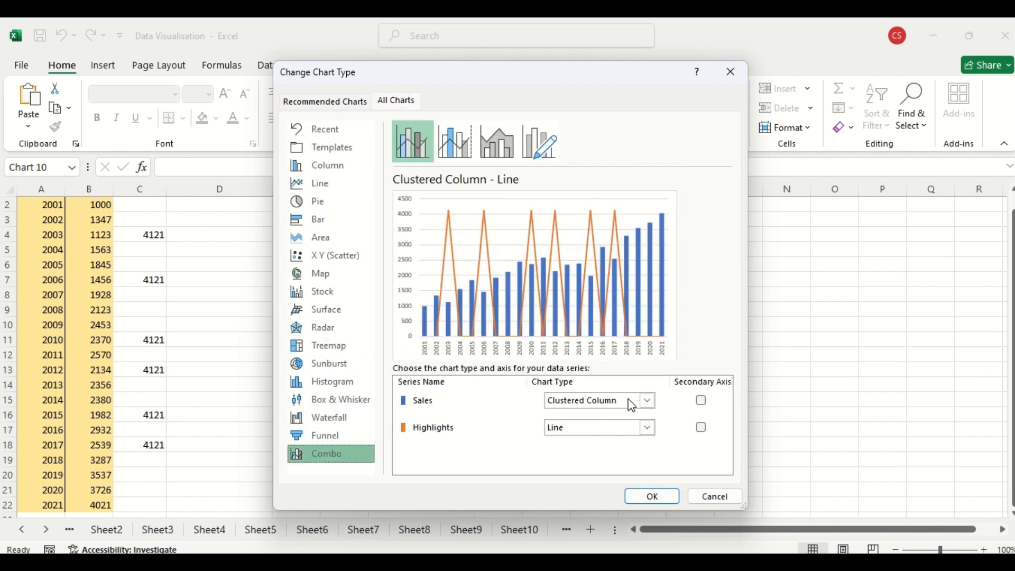
left_click(654, 405)
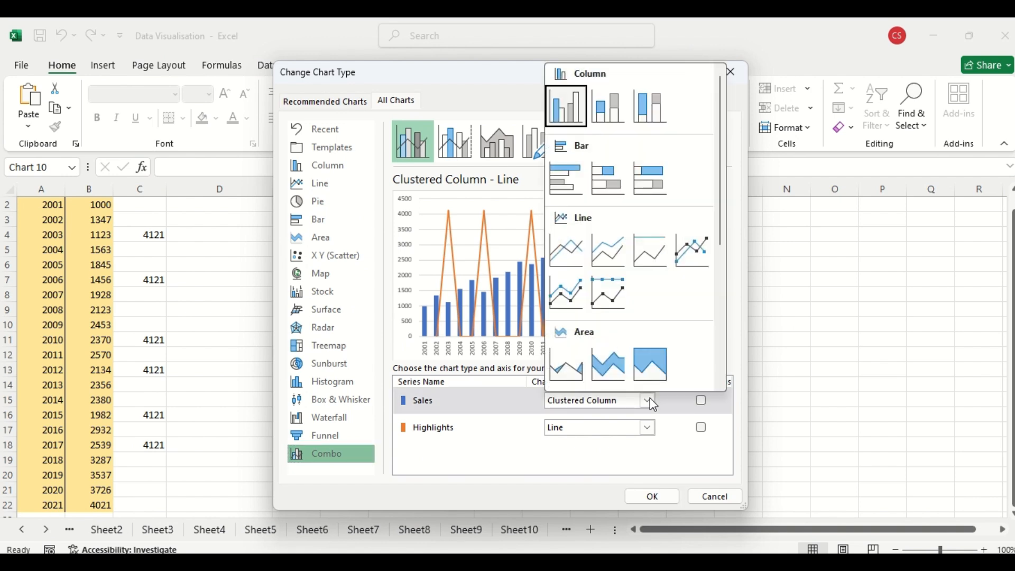
left_click(567, 265)
left_click(647, 429)
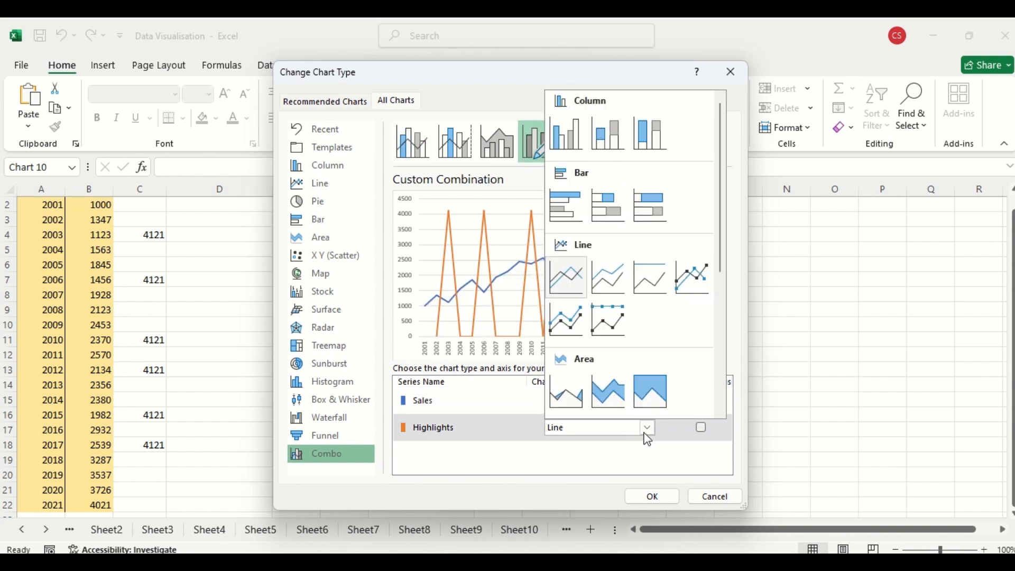
left_click(567, 135)
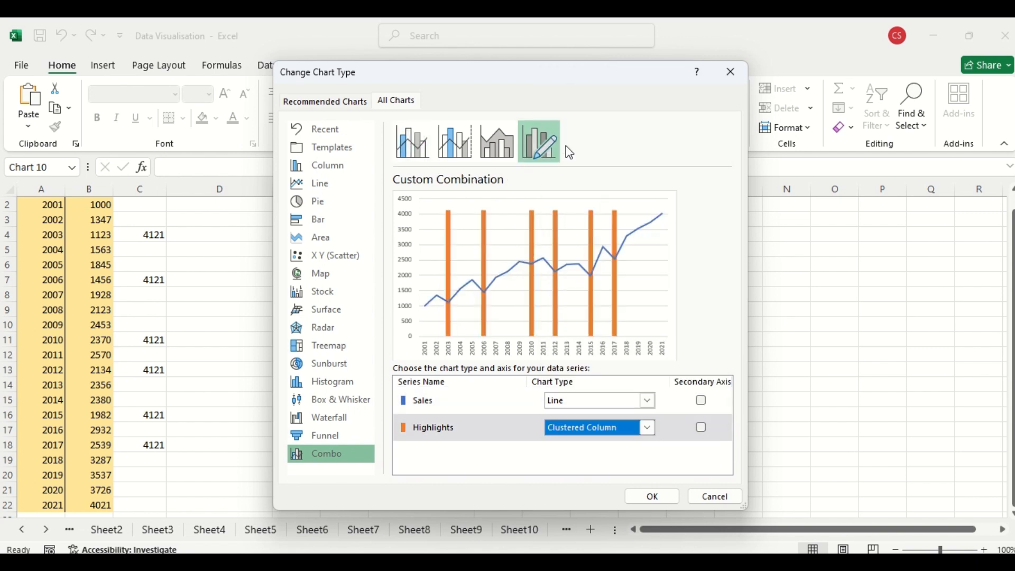
left_click(654, 496)
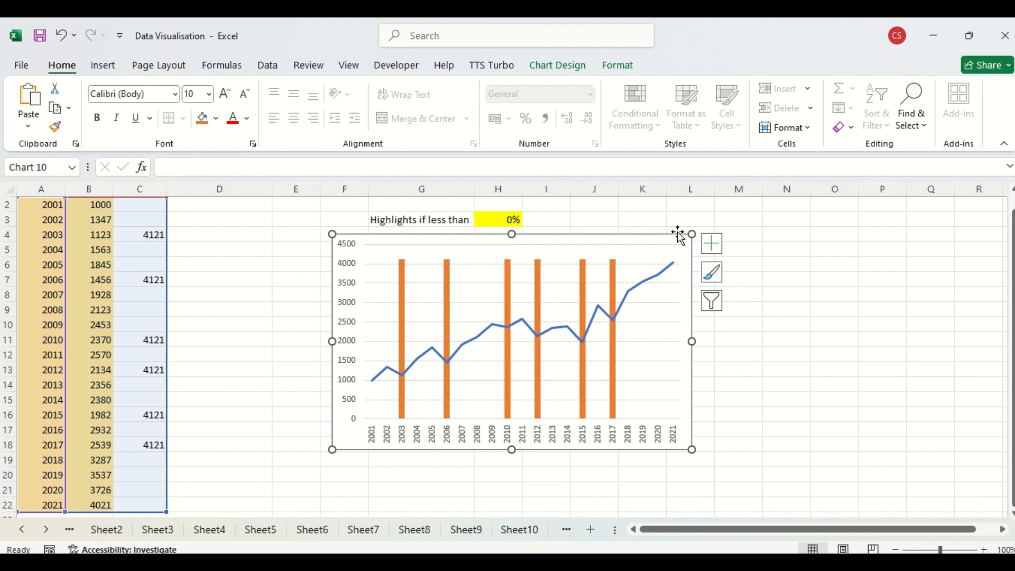
left_click(791, 319)
key("Up")
key("Up")
key("Up")
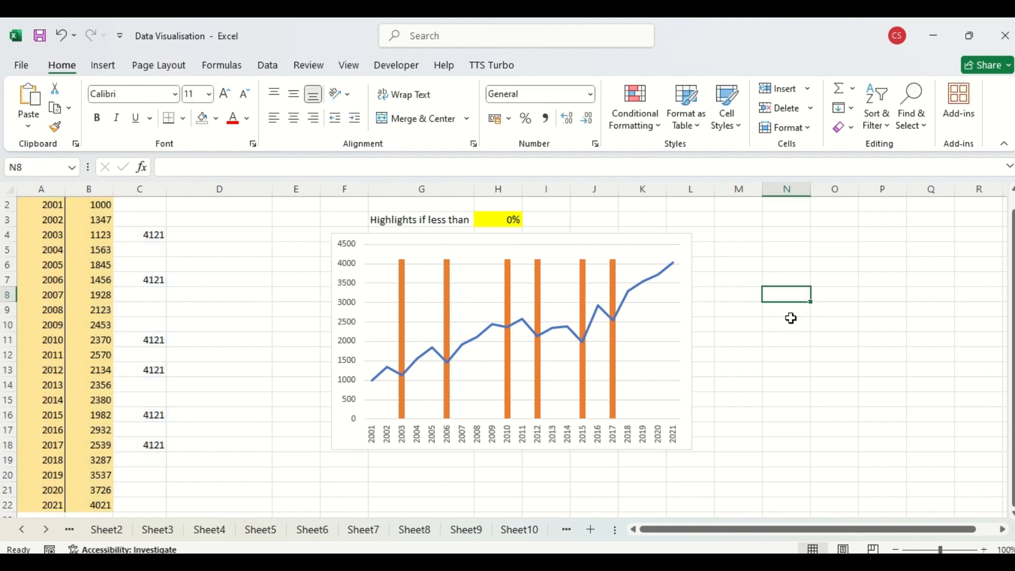
Set the "Highlights if less than" threshold in H3 to -5% and bring the header row back into view
double_click(500, 222)
key("BackSpace")
type("-5")
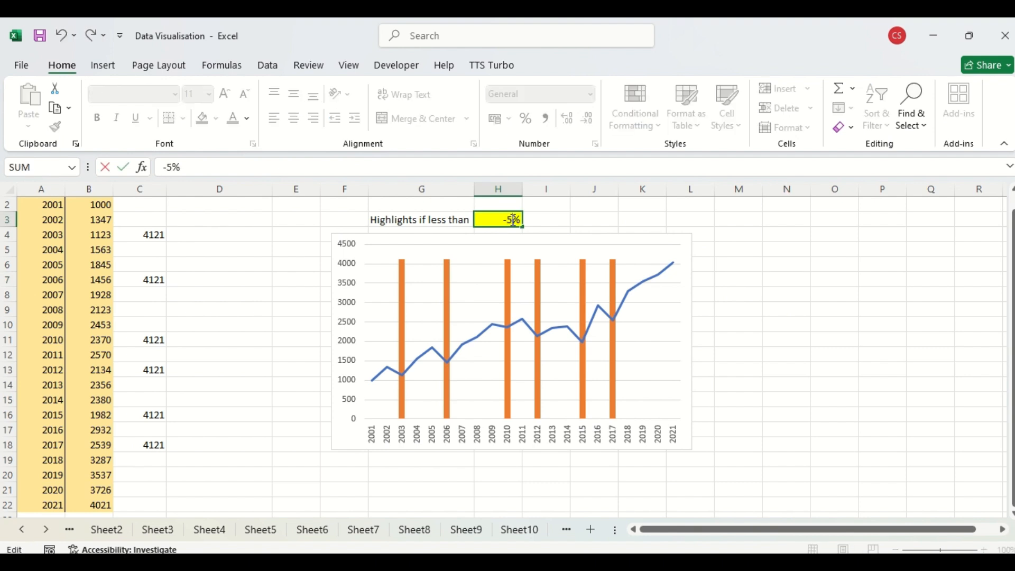
key("Return")
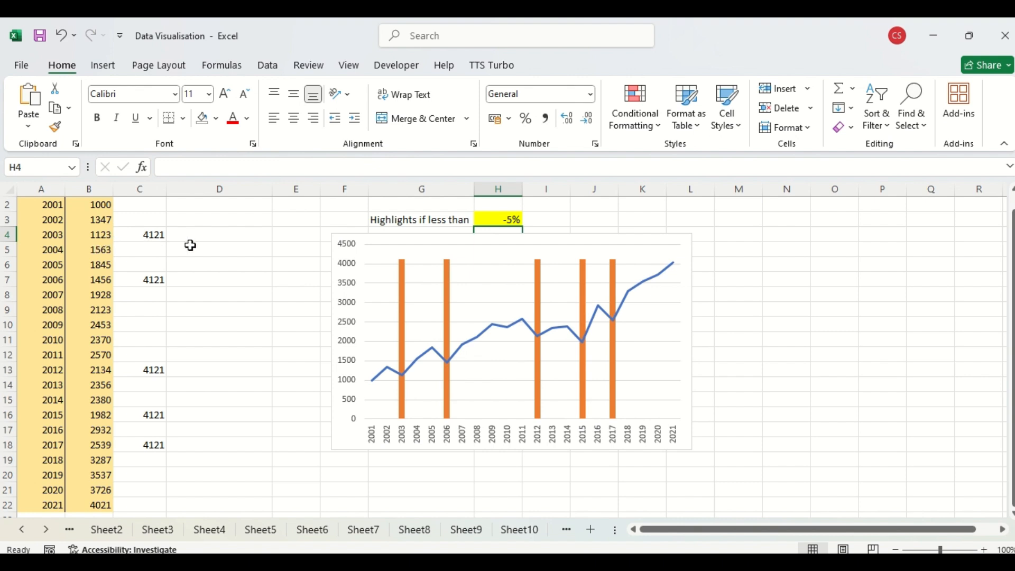
left_click(254, 225)
key("Up")
key("Up")
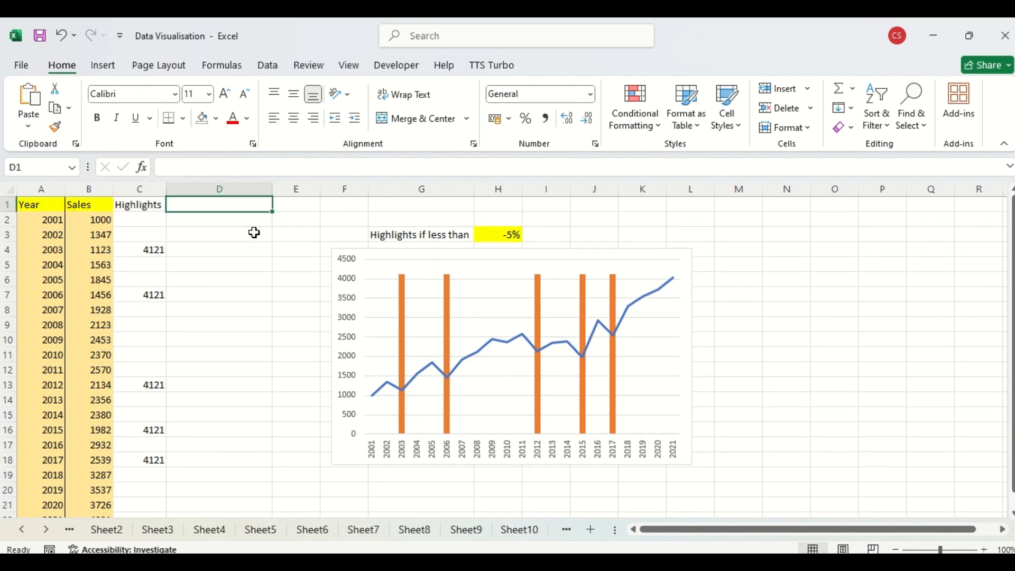
Set the "Highlights if less than" threshold in H3 to -20% to test the chart's highlight bars
double_click(510, 234)
left_click(485, 234)
key("BackSpace")
type("20")
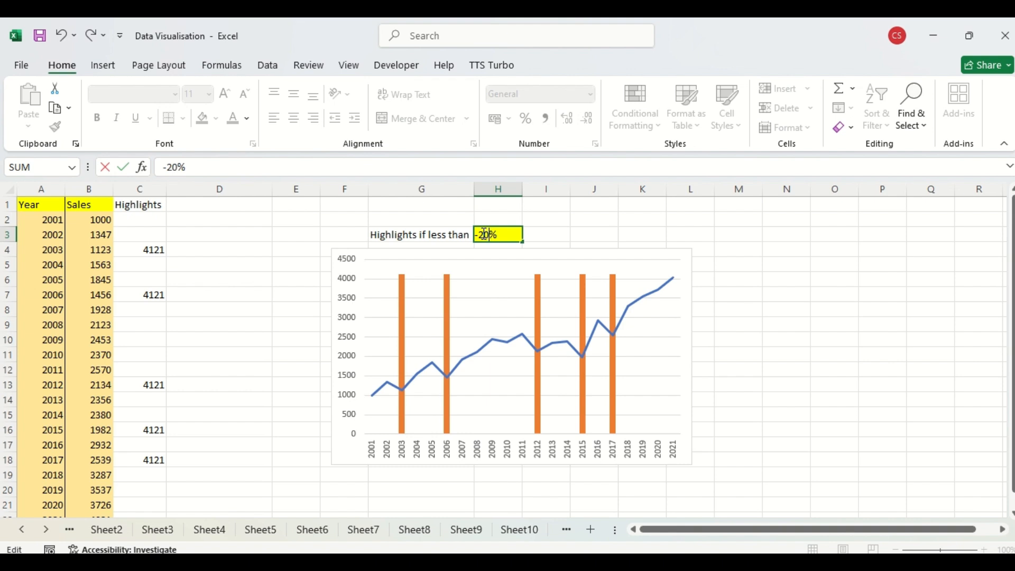
key("Return")
mouse_move(449, 338)
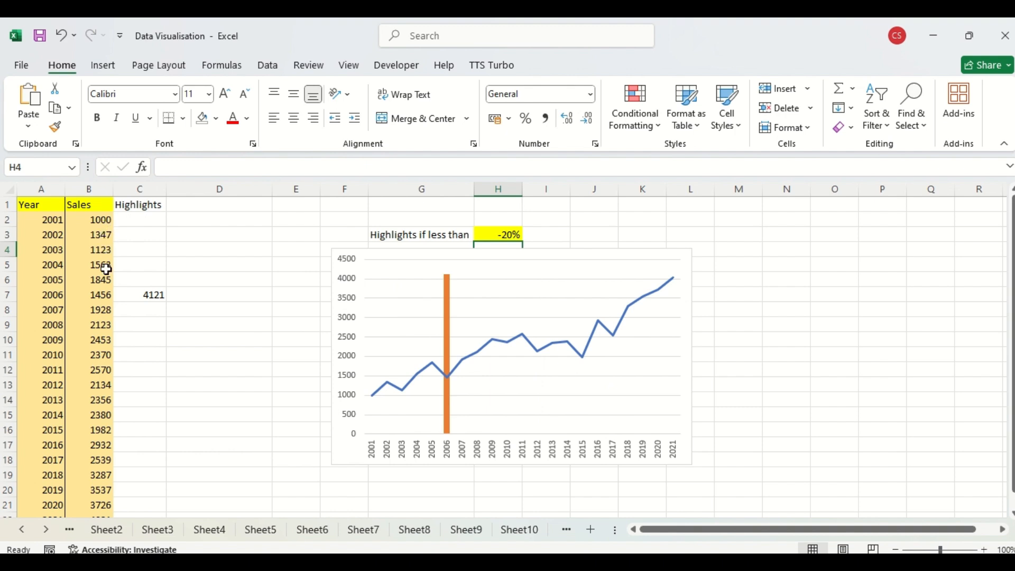
Set the "Highlights if less than" threshold in H3 to -7% and check the chart's highlight bars
left_click(509, 235)
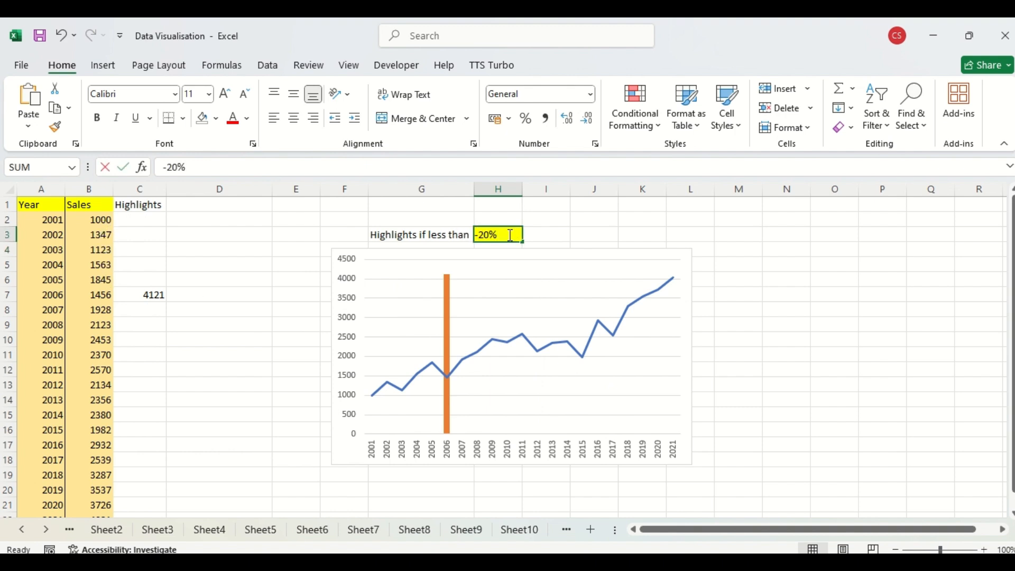
double_click(509, 235)
key("BackSpace")
key("BackSpace")
type("7")
key("Return")
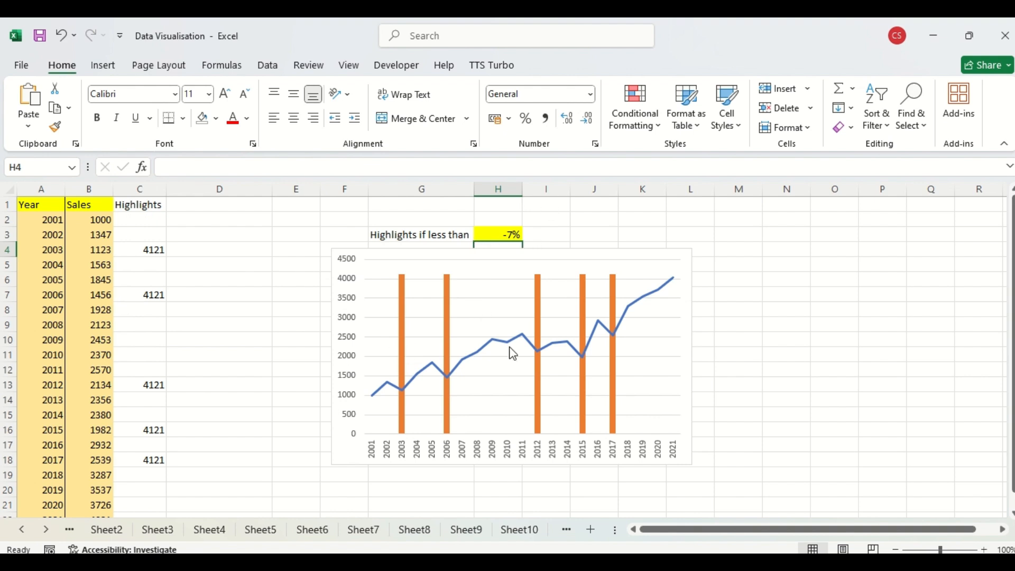
mouse_move(590, 416)
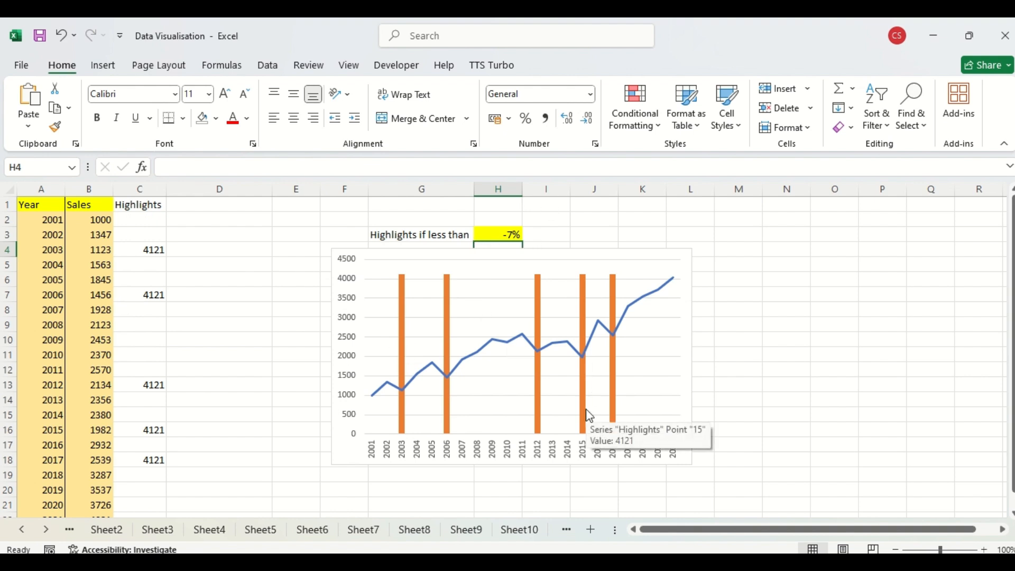